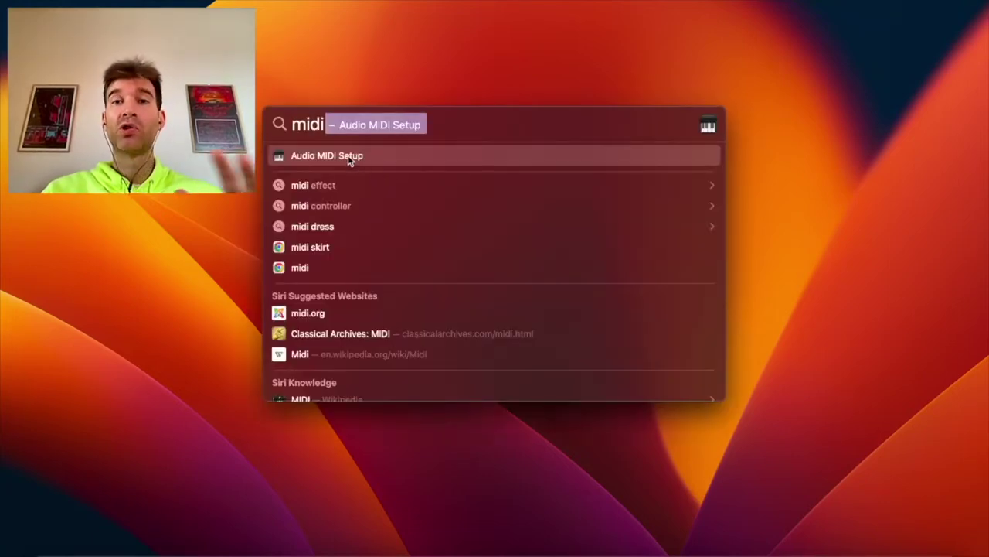
In Audio MIDI Setup, review the BlackHole/Headphones Multi-Output Device, then select IAC Driver in MIDI Studio.
click(348, 158)
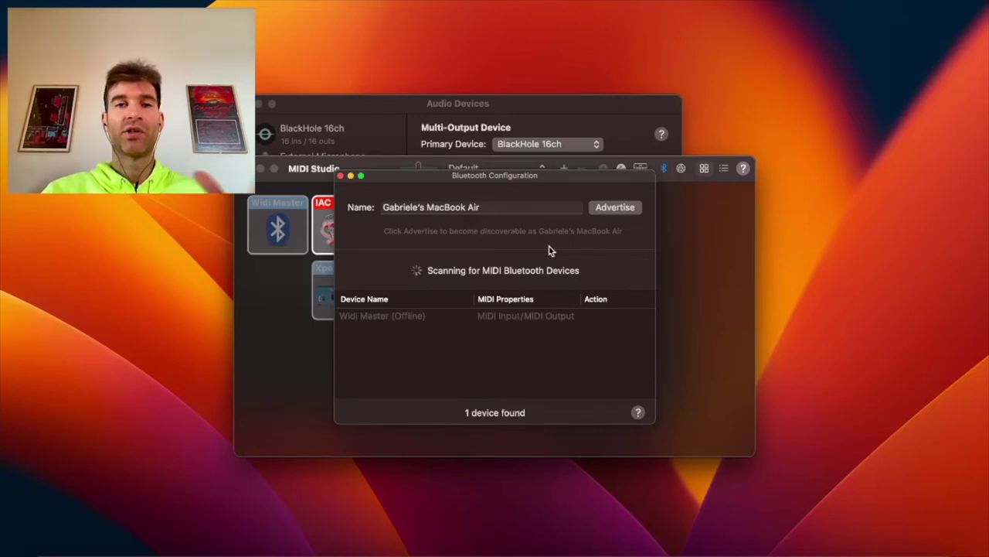
click(388, 107)
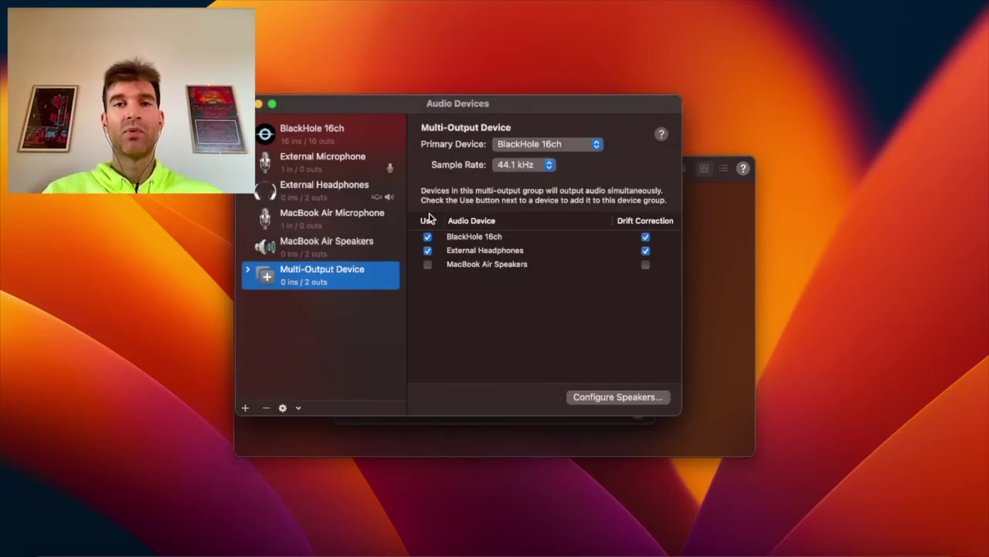
click(201, 3)
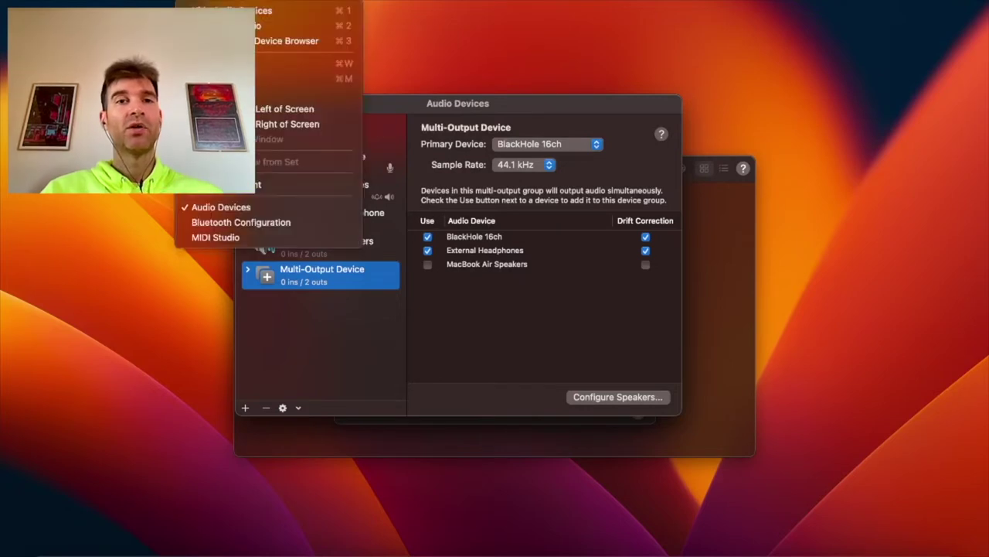
click(262, 28)
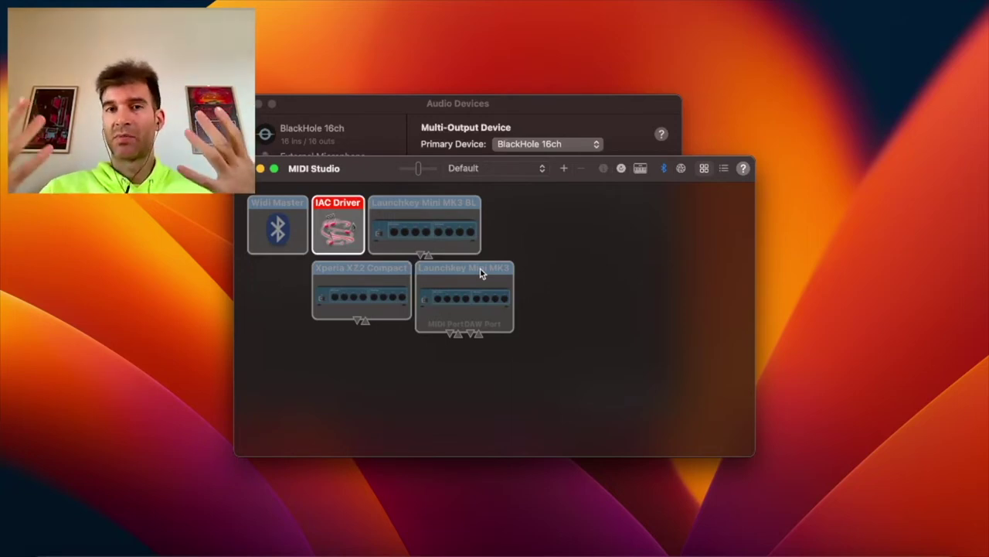
click(341, 228)
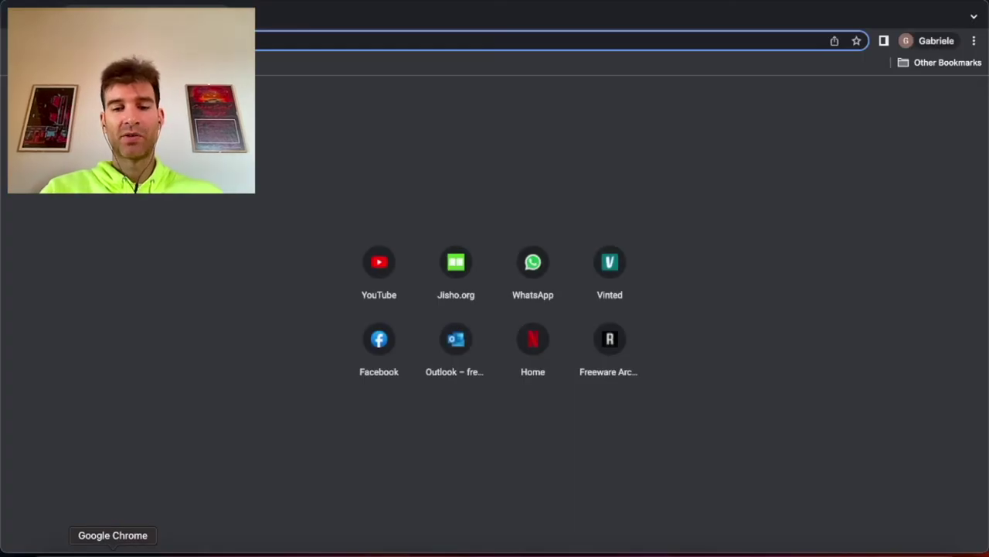
Search the web for 'existential audio blackhole' and open the BlackHole GitHub repository.
text(existential)
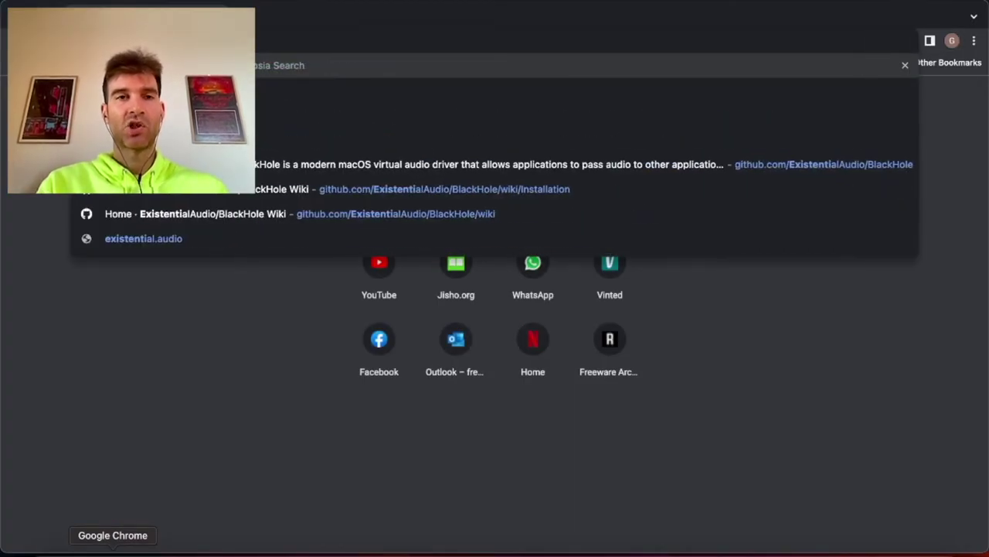
text( audio blackhole)
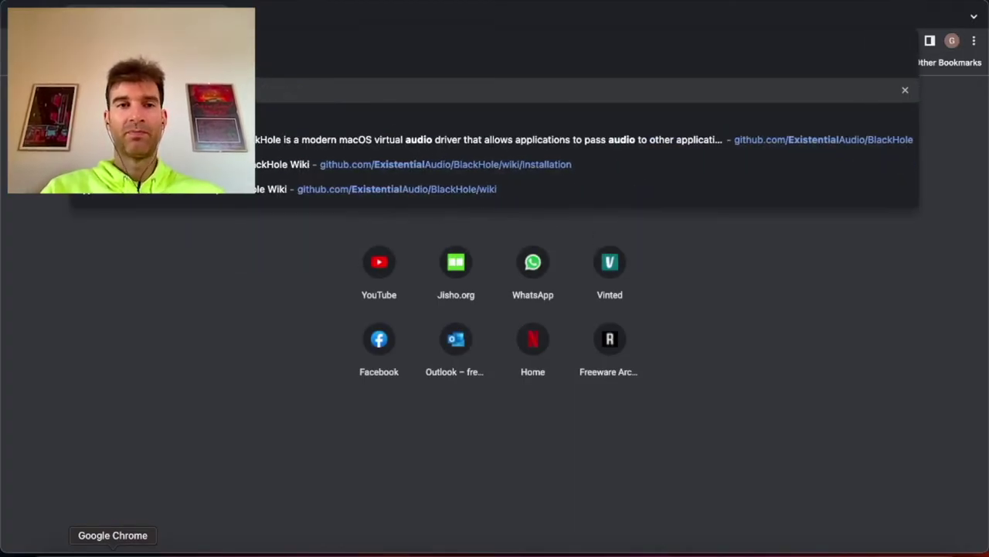
key(Return)
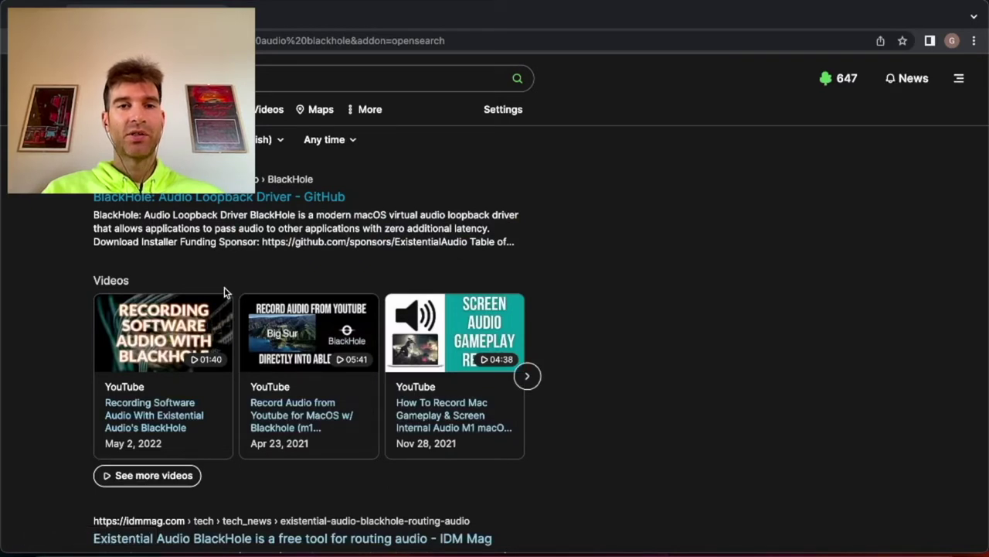
click(279, 199)
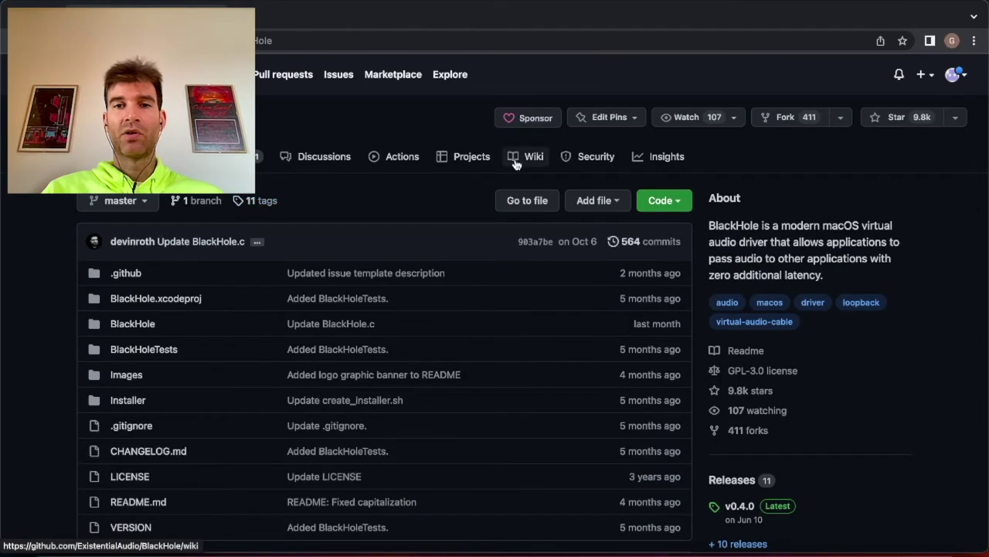
Go to the BlackHole wiki's Installation page and scroll through its installer steps.
click(532, 160)
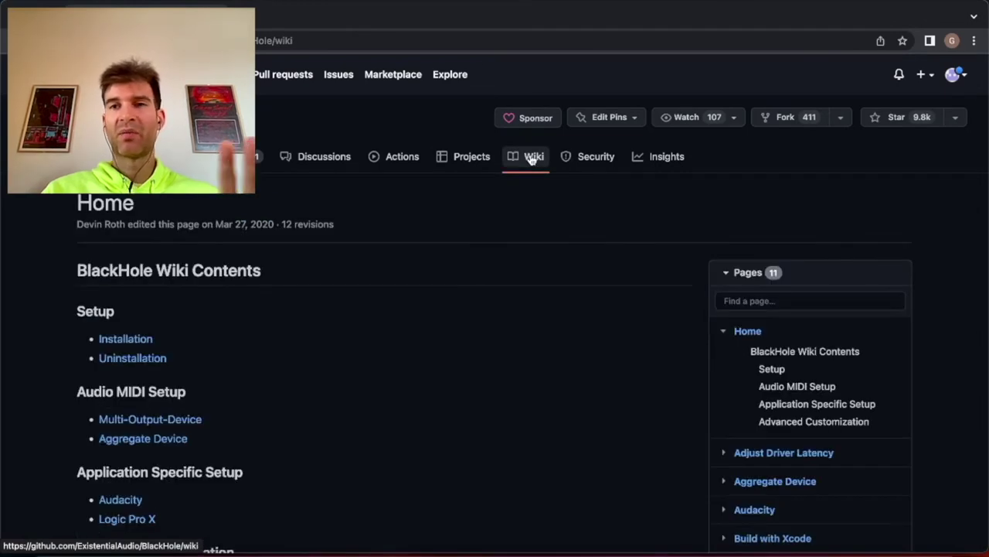
click(143, 342)
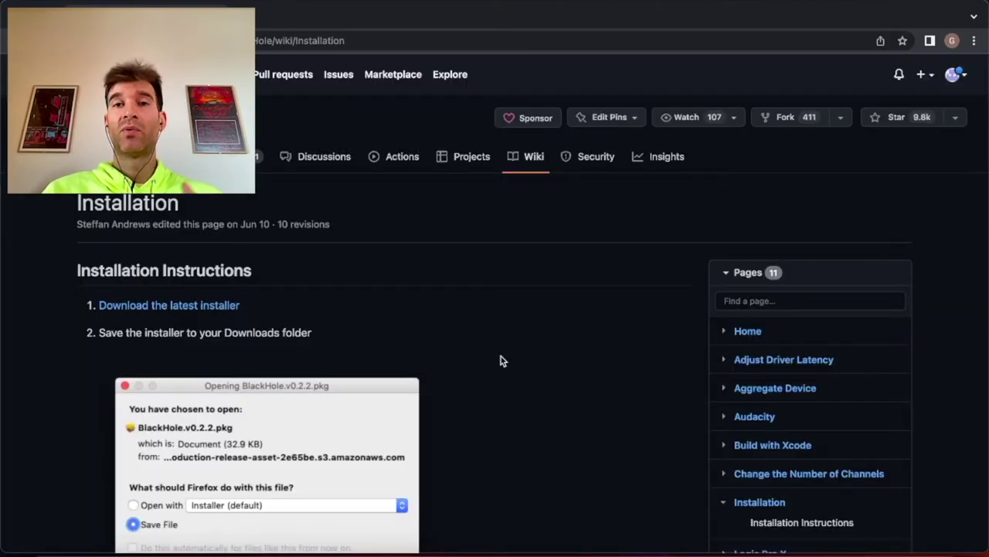
scroll(498, 410, down, 3)
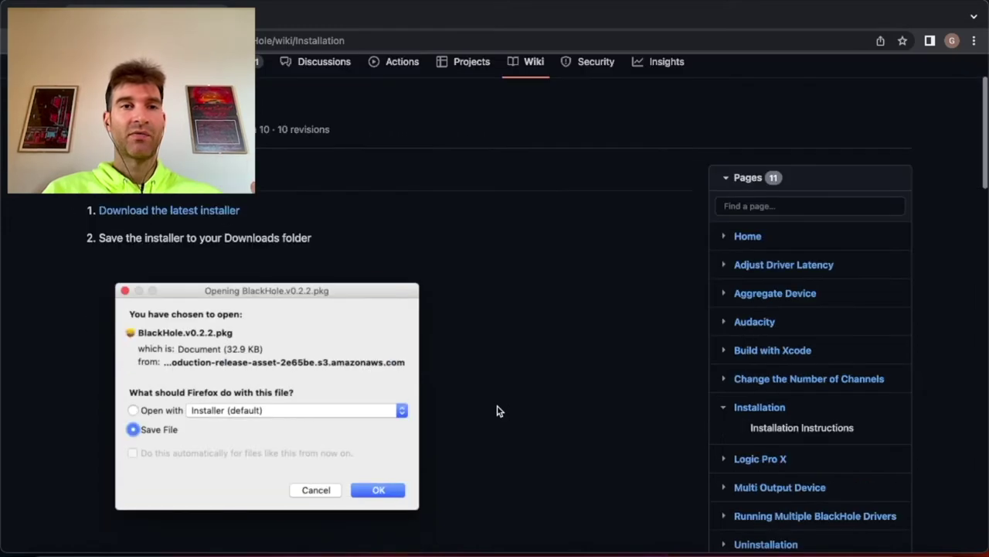
scroll(498, 410, down, 2)
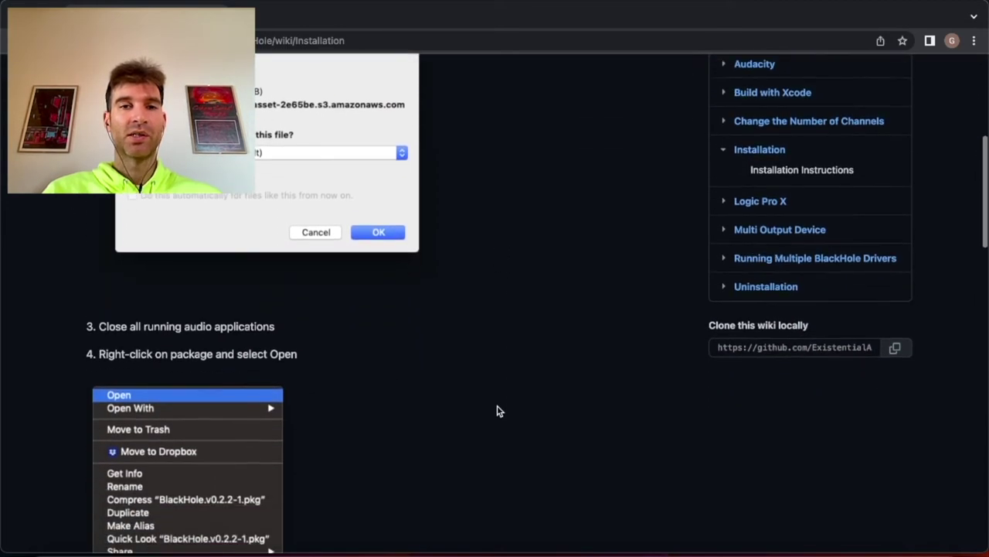
scroll(497, 410, down, 10)
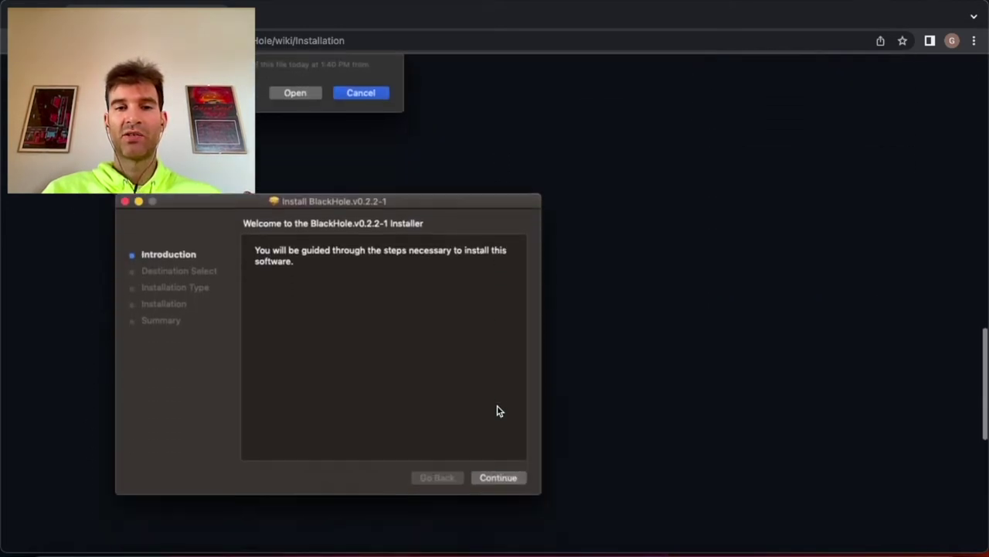
Scroll to the installer's success screenshot, then hide Chrome to reveal Ableton Live.
scroll(497, 411, down, 5)
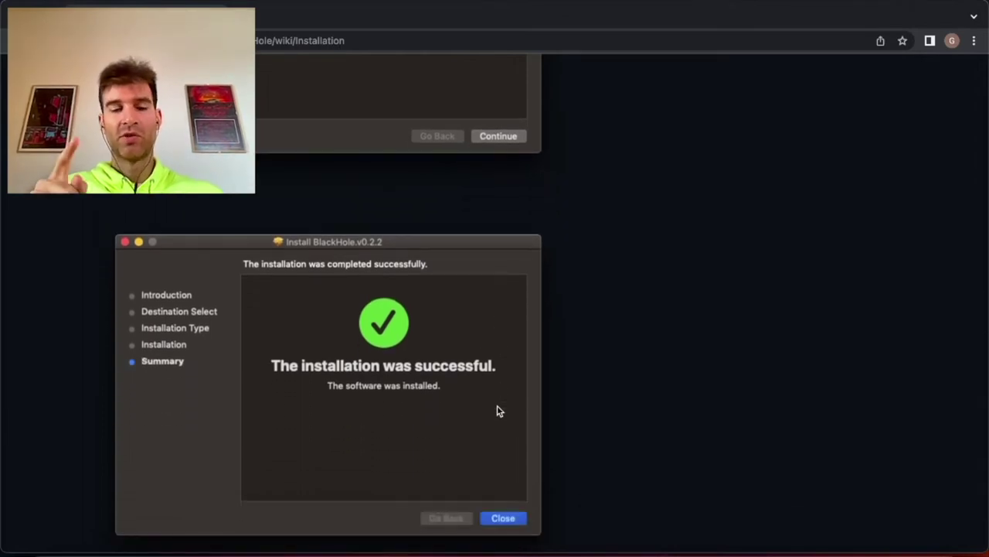
key(super+h)
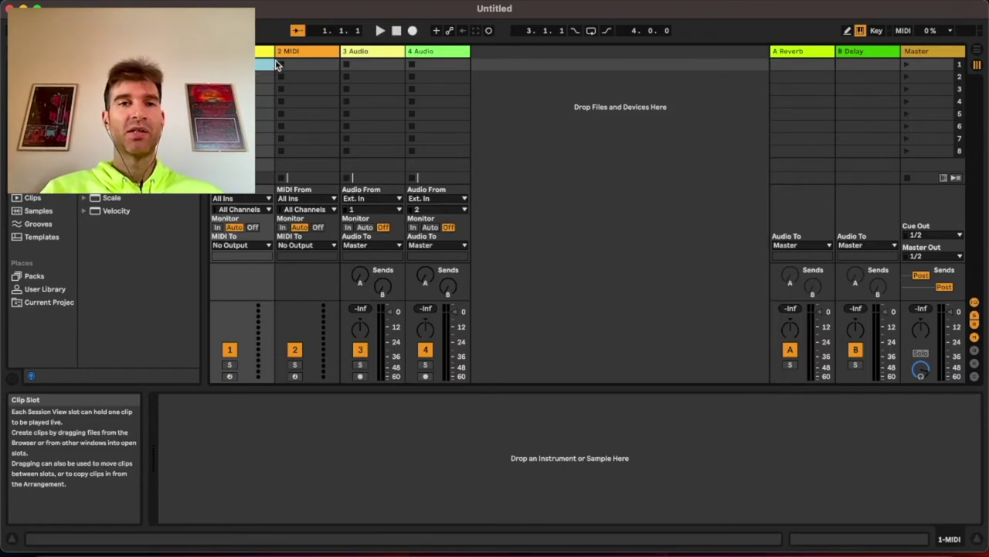
Delete the 2 MIDI through 4 Audio tracks and switch to Arrangement View.
click(298, 49)
click(423, 50)
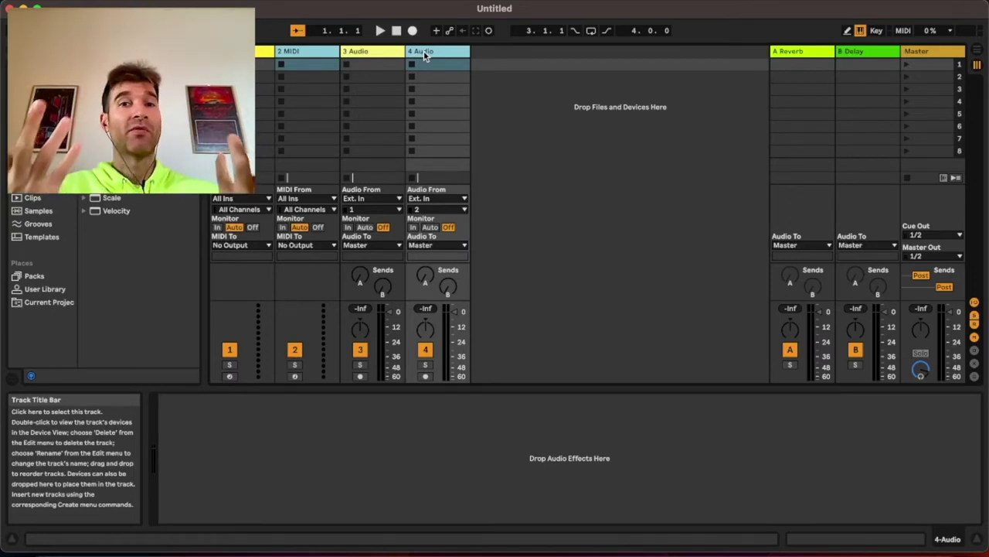
key(Delete)
key(Tab)
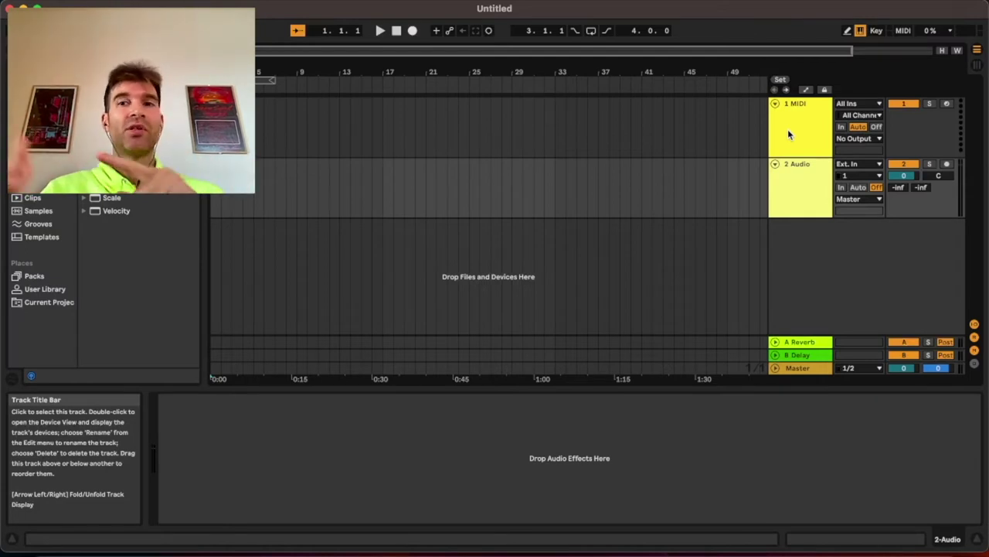
click(848, 139)
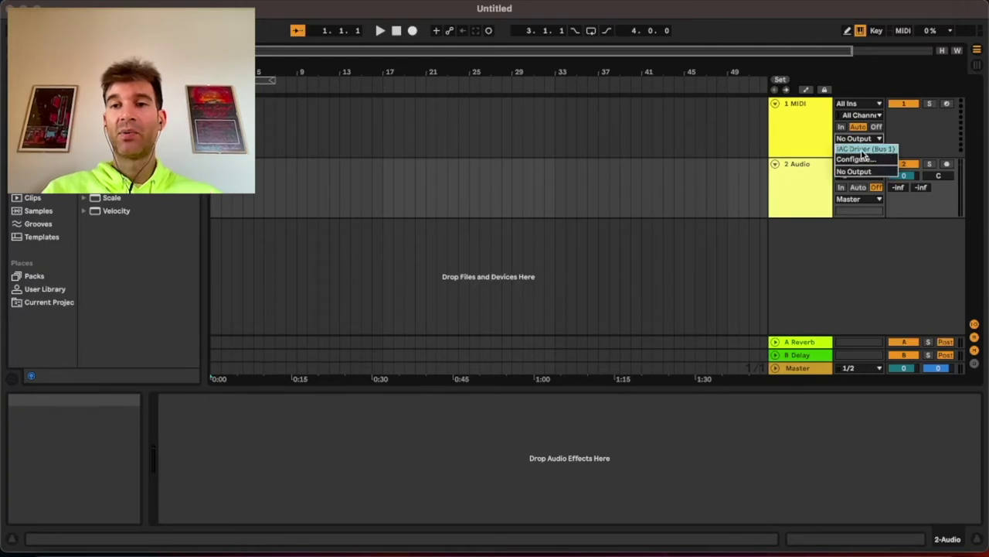
Route the MIDI track to IAC Driver (Bus 1) and enable Track and Remote for that output port.
click(864, 150)
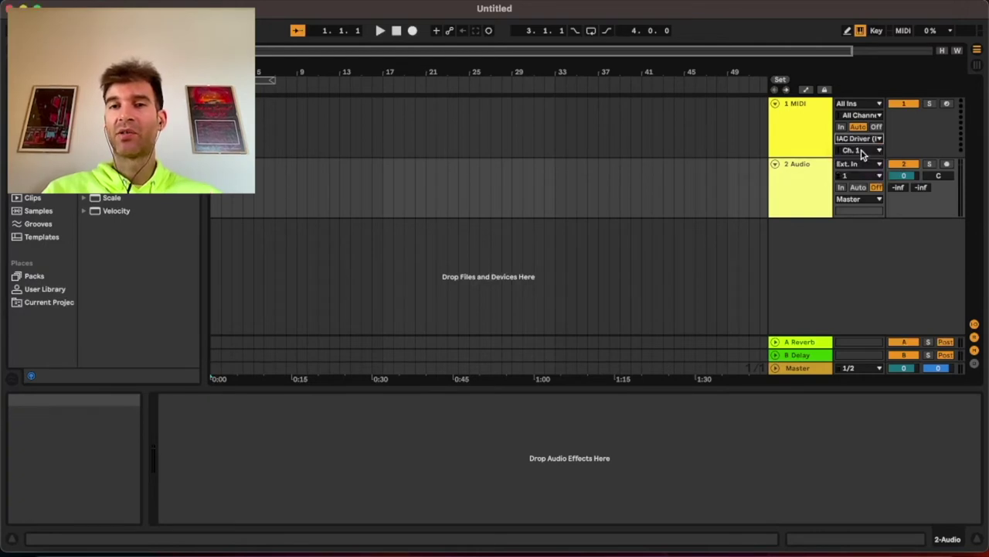
key(super+comma)
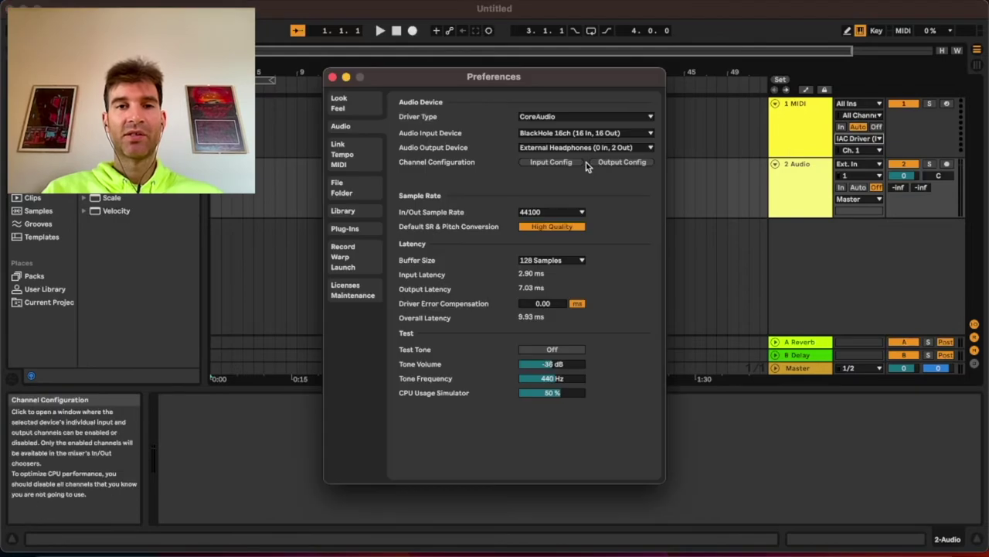
click(360, 158)
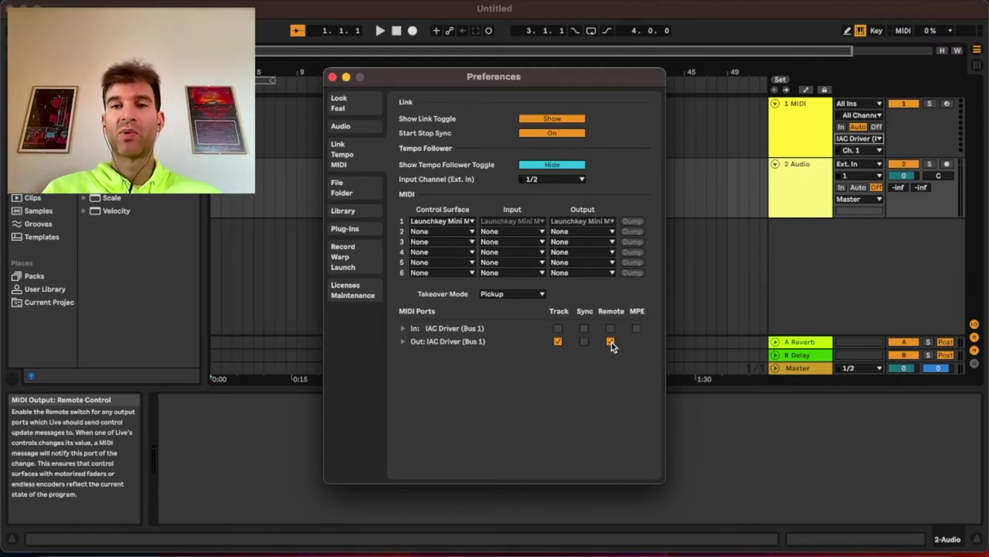
click(333, 76)
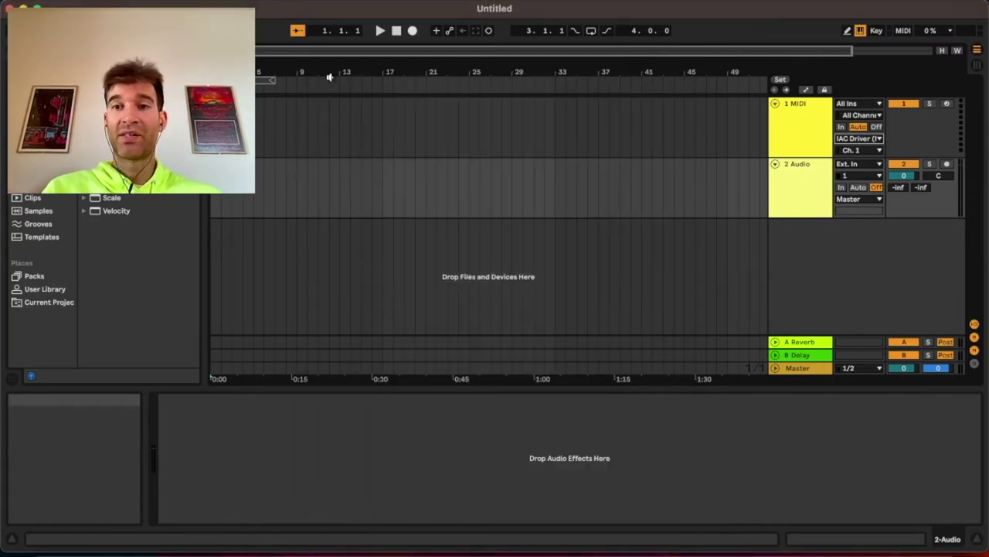
Arm the 1 MIDI track, test a note with the A key, and launch GarageBand.
click(946, 105)
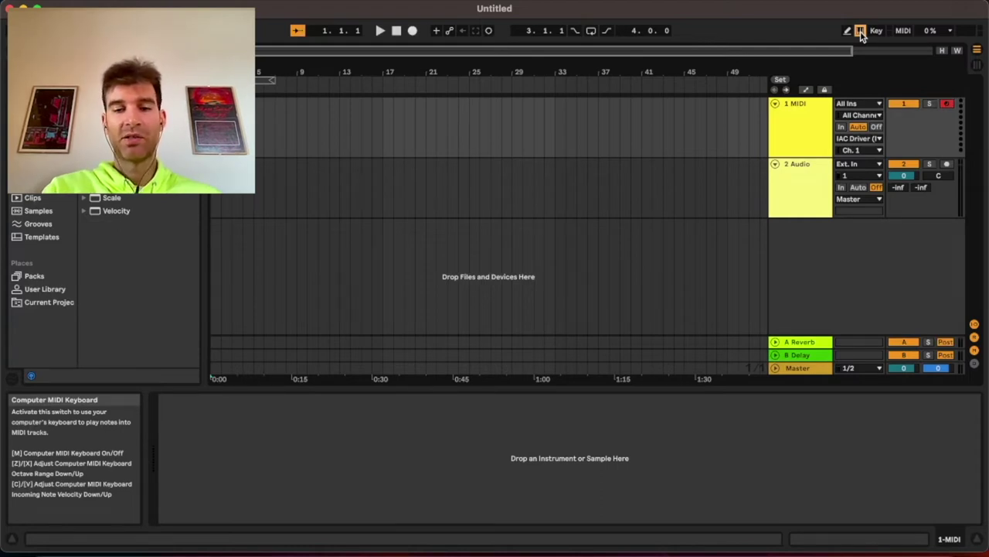
key(a)
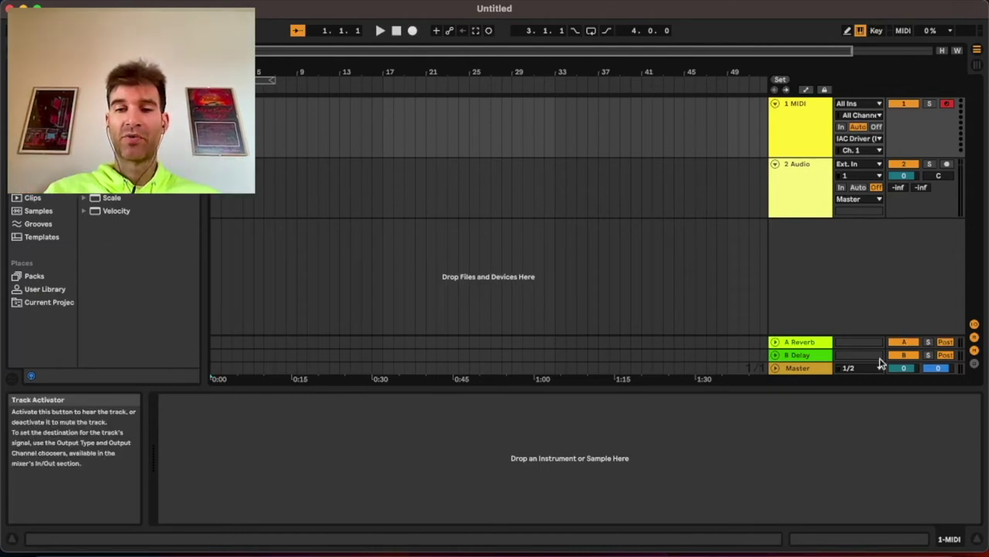
click(681, 546)
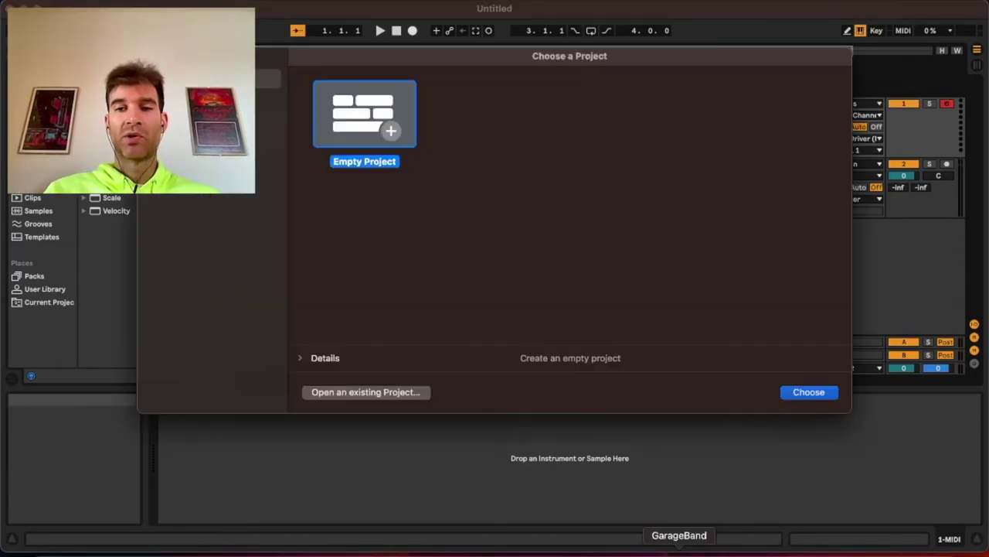
Create an Empty Project with a Classic Electric Piano software instrument track.
click(808, 393)
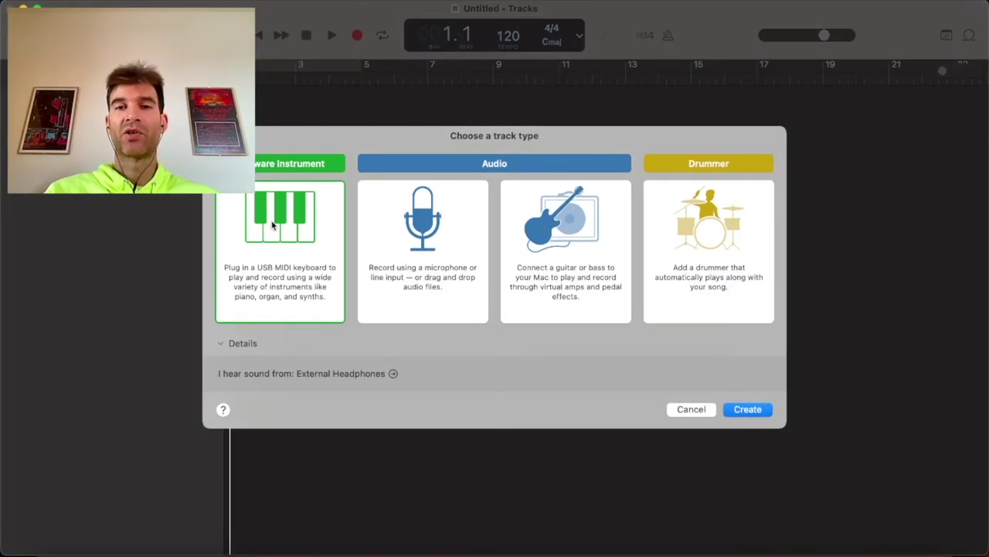
click(748, 409)
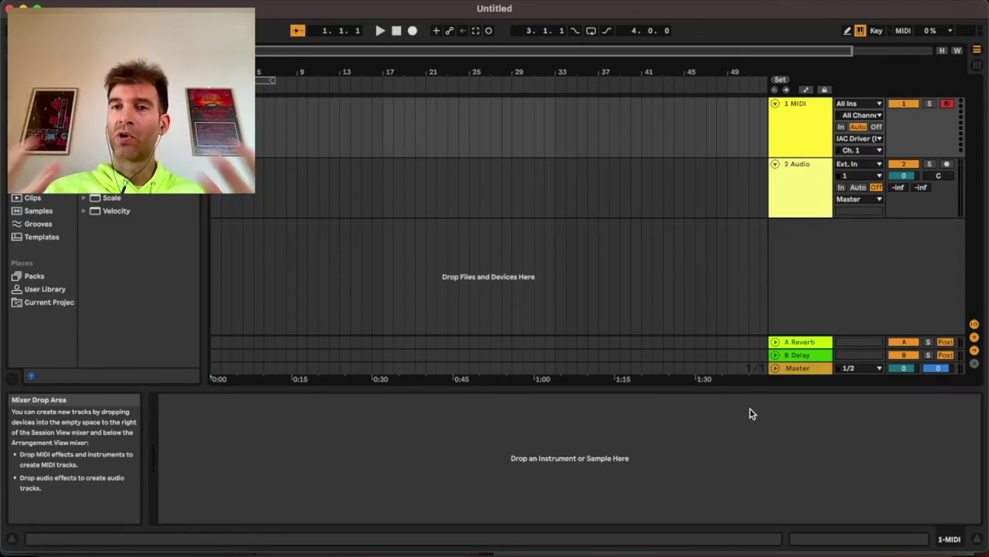
Record a short MIDI clip into the arrangement starting at bar 17.
click(383, 126)
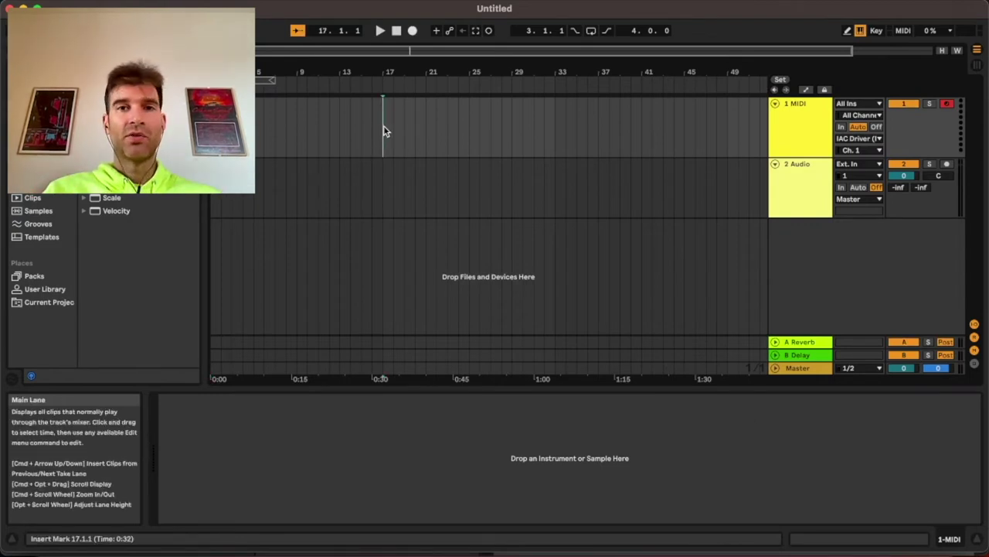
click(413, 32)
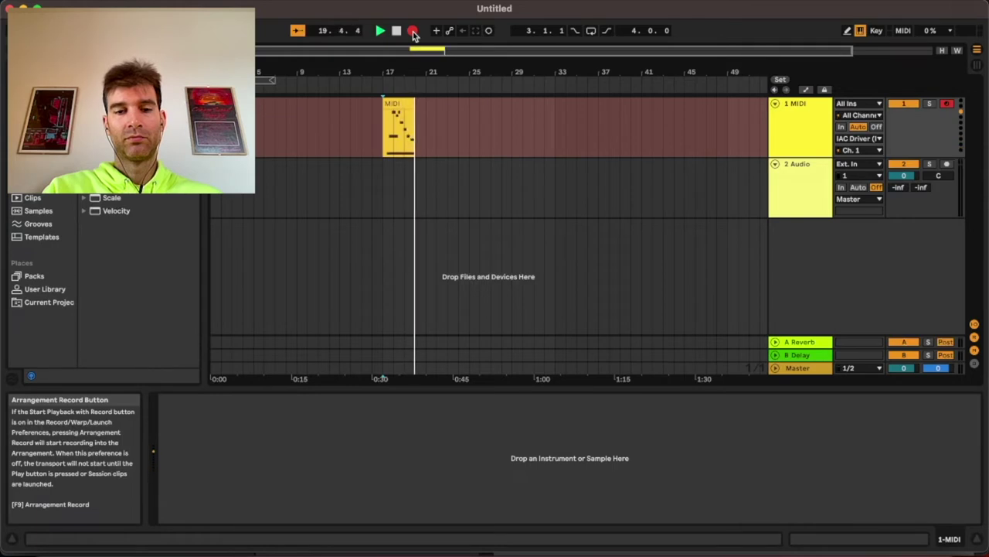
click(413, 33)
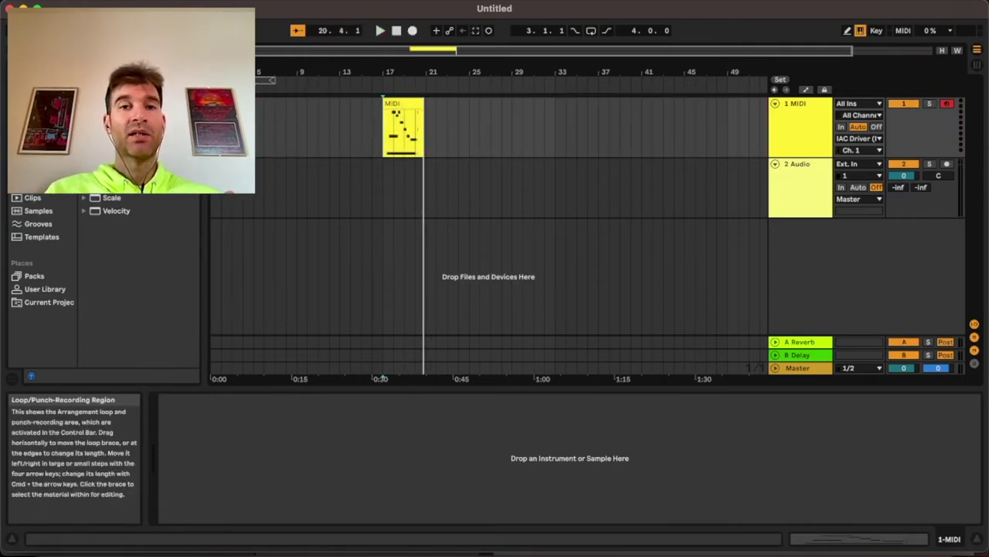
Fit the loop brace around the clip from 17.2.1, turn Loop on, and switch to GarageBand.
drag(255, 81, 400, 82)
drag(506, 80, 488, 81)
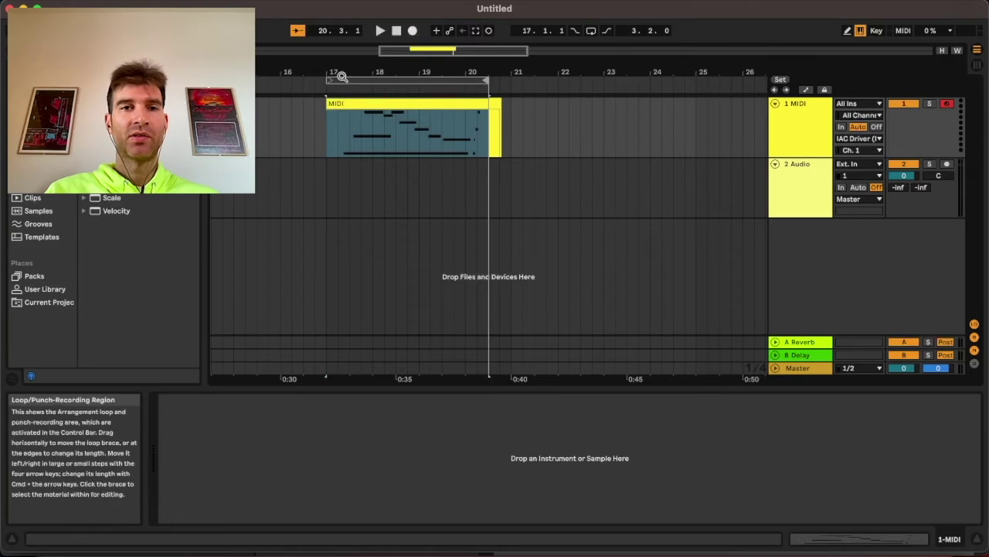
drag(328, 81, 338, 81)
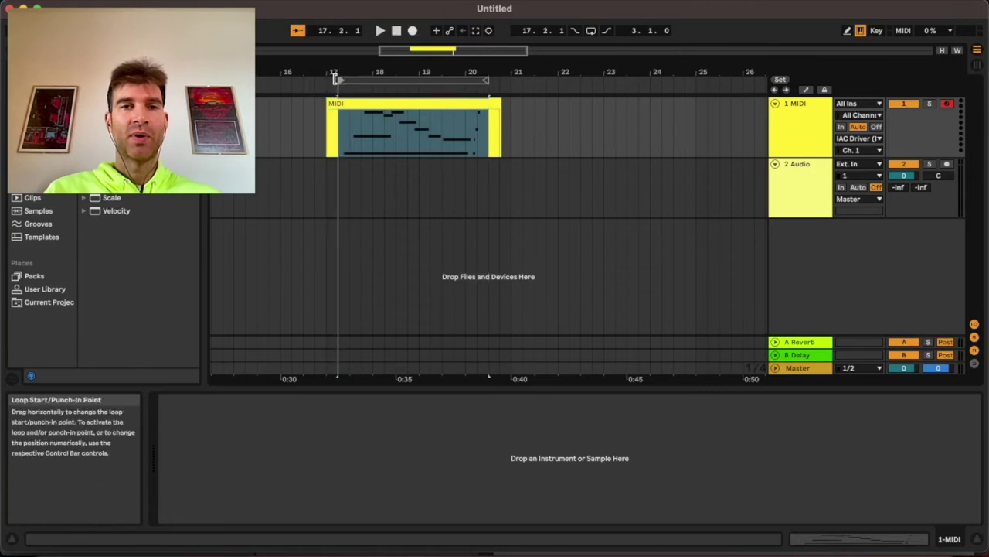
click(591, 32)
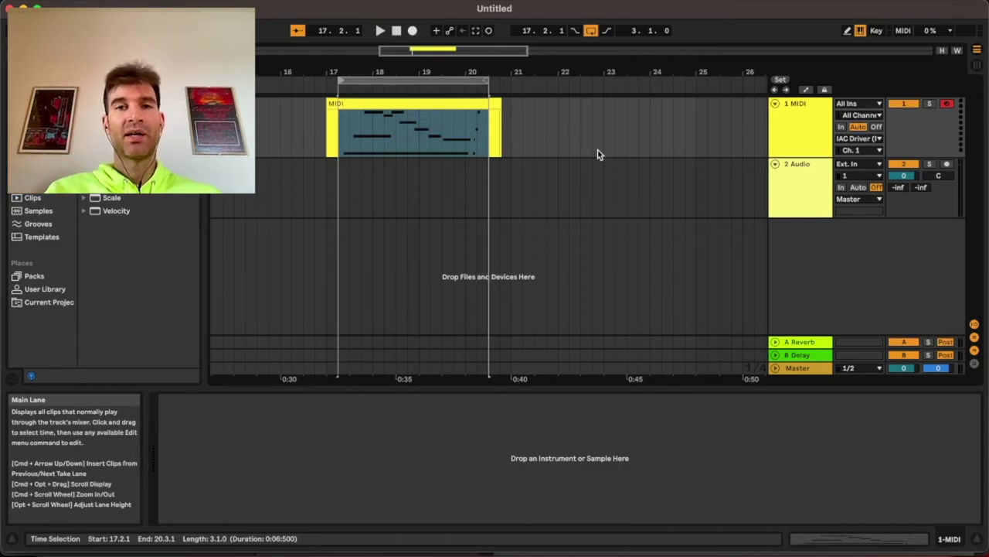
key(super+Tab)
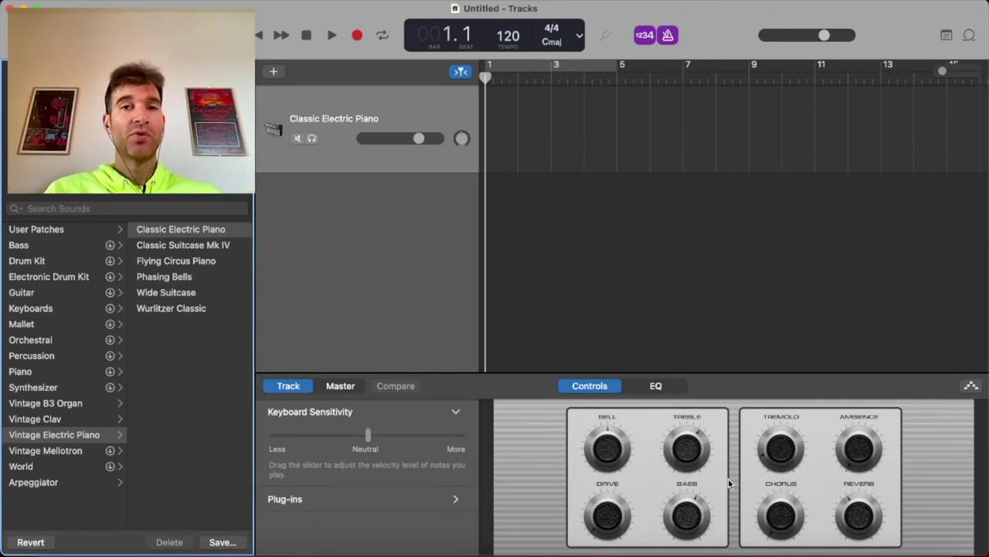
Expand the Plug-ins section to reveal the E-Piano slot, dismissing its plug-in menu unchanged.
click(454, 498)
scroll(410, 473, down, 3)
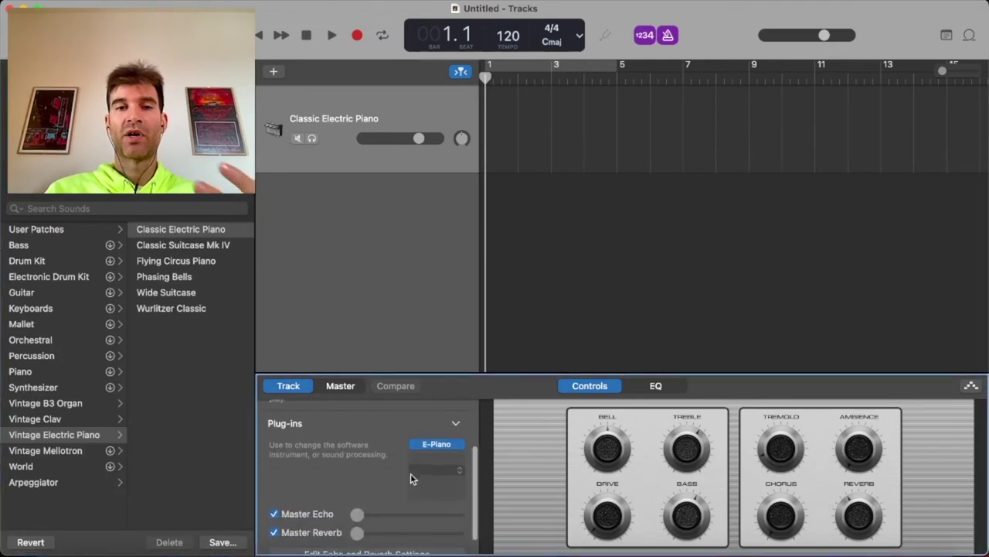
click(437, 446)
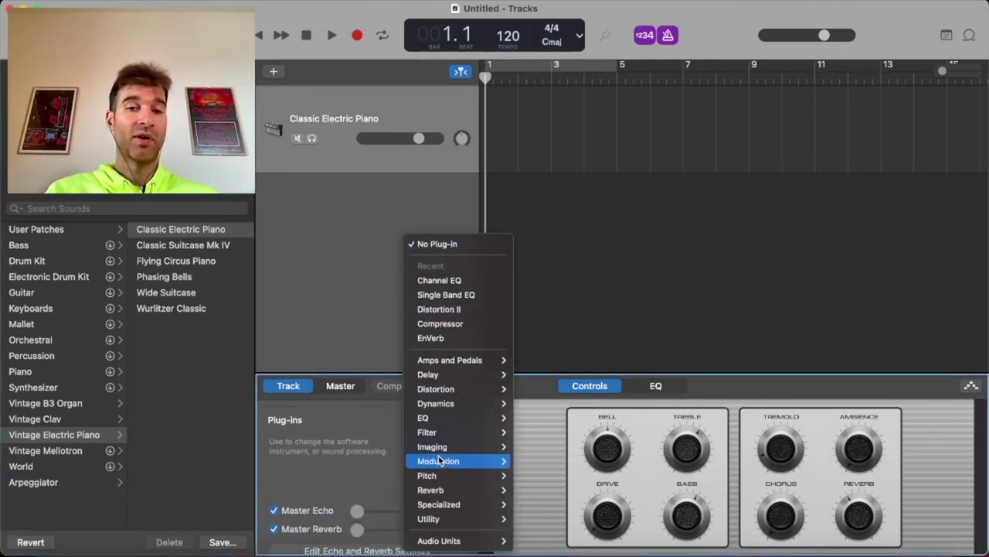
mouse_move(451, 419)
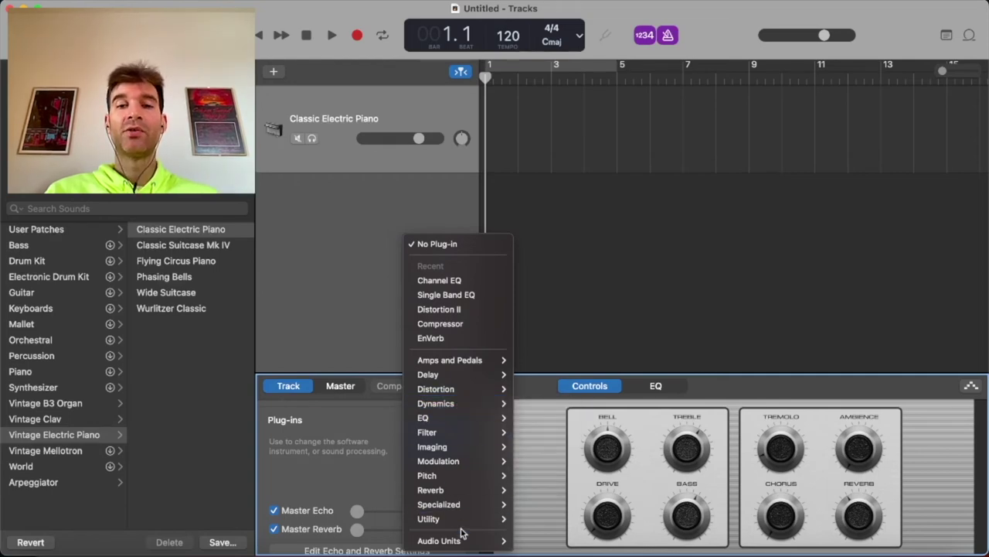
mouse_move(462, 539)
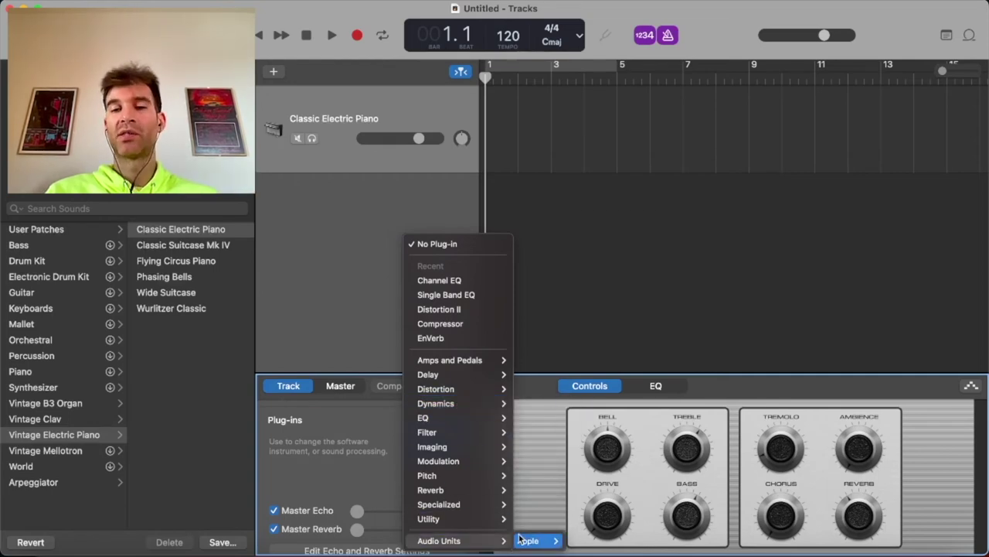
click(323, 434)
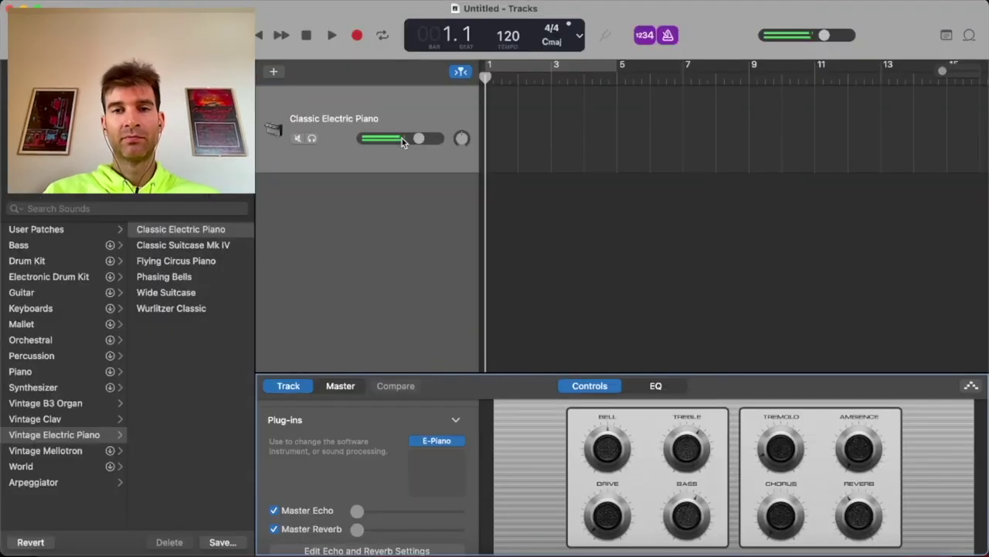
Turn the Classic Electric Piano's Bell knob up in Smart Controls.
drag(607, 456, 605, 447)
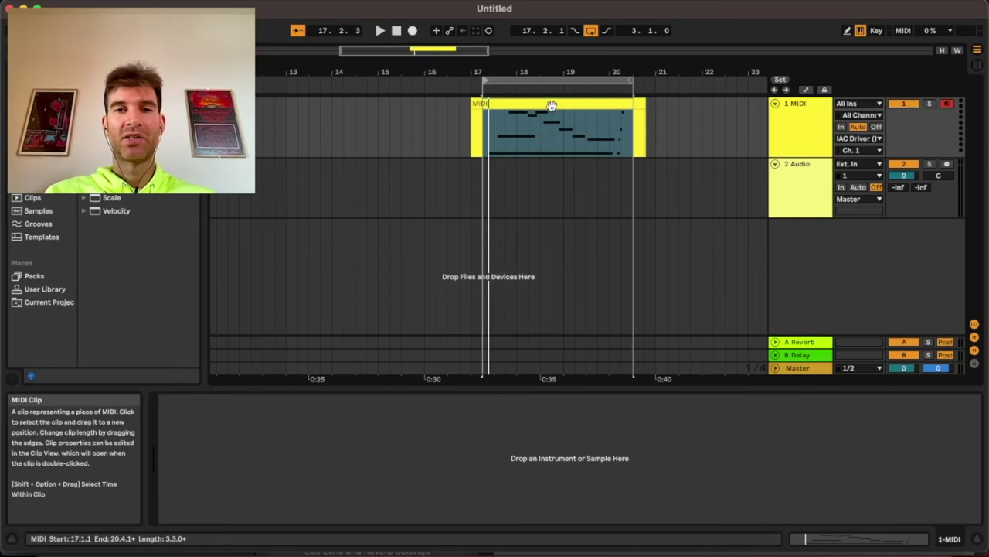
Lower the MIDI clip's note velocities to 94 and set its clip envelope to Modulation Wheel.
double_click(551, 104)
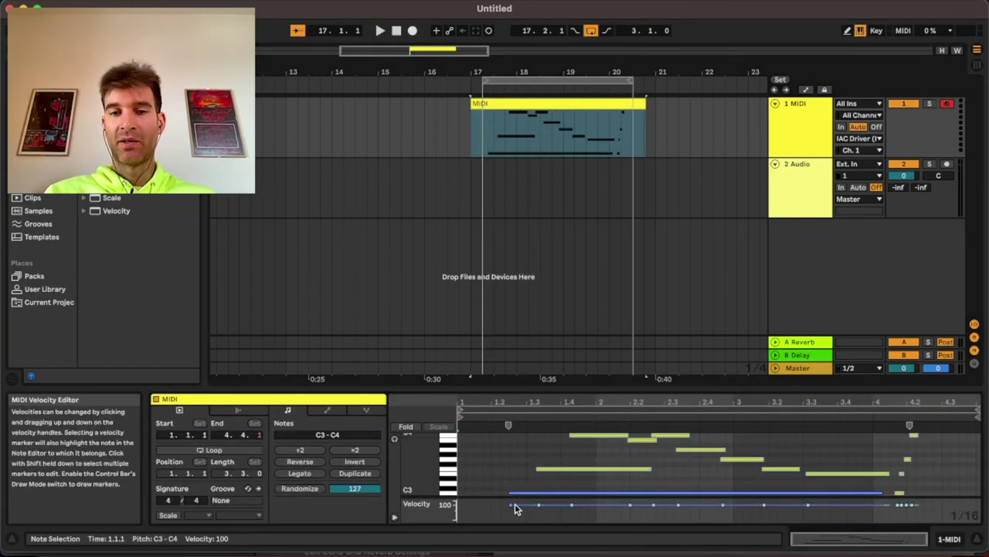
drag(552, 464, 575, 473)
click(328, 410)
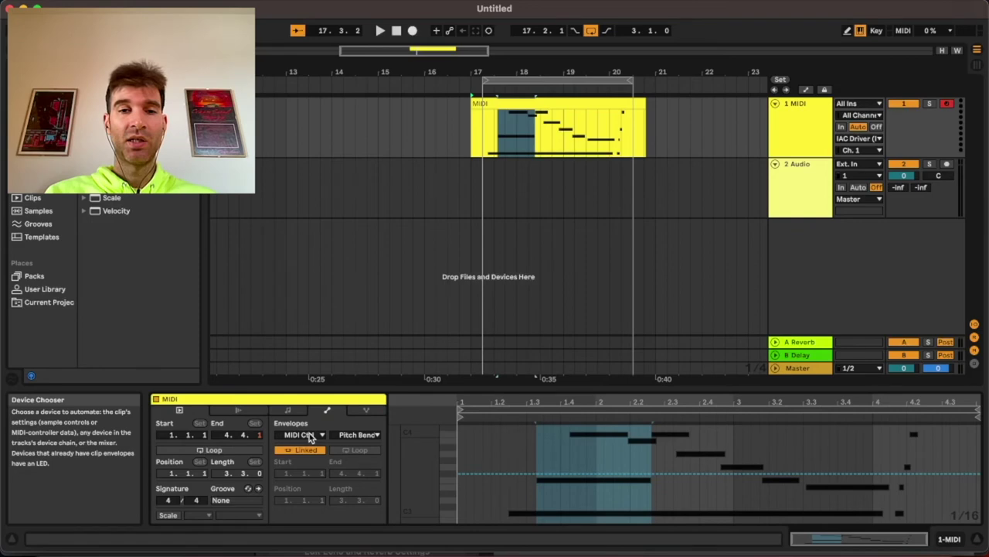
click(367, 434)
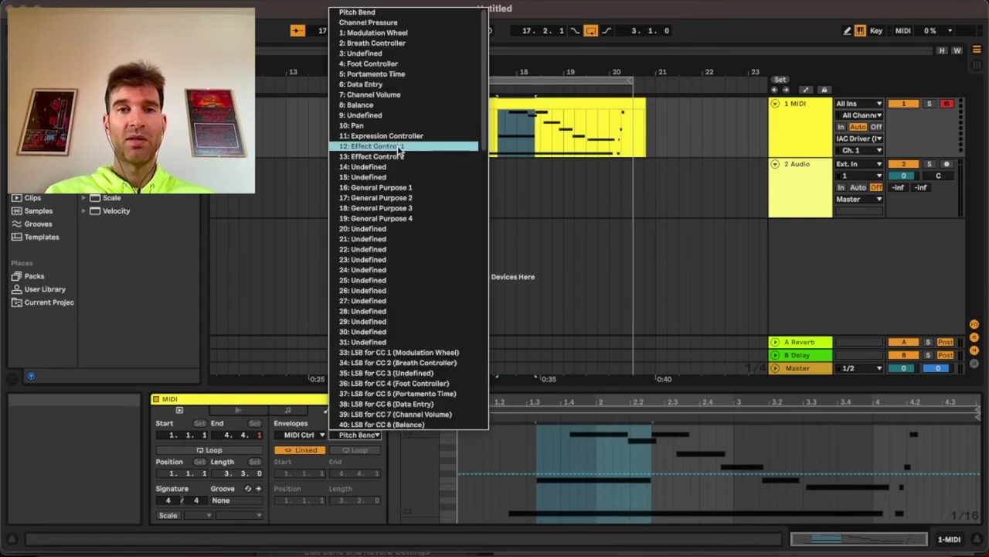
click(418, 33)
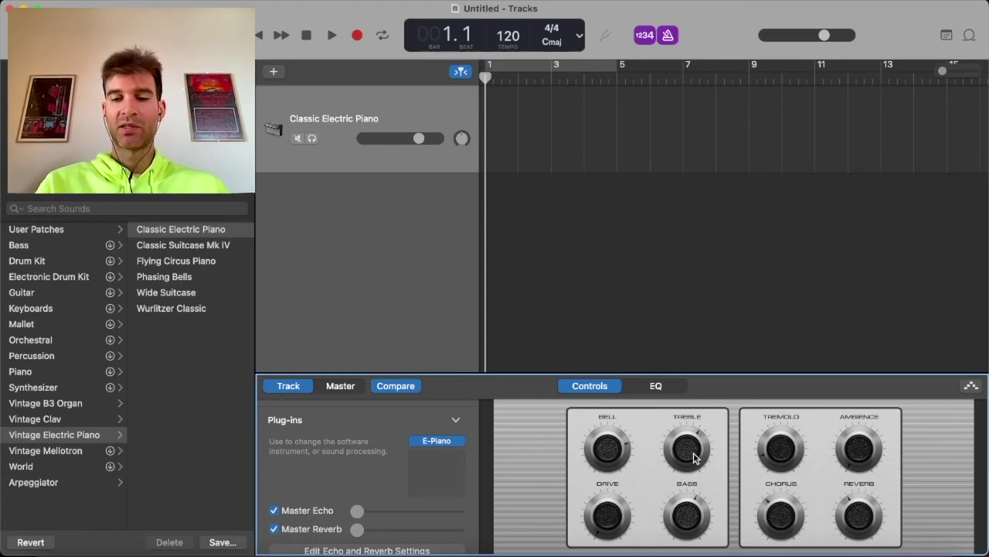
Set GarageBand's audio output device to BlackHole 16ch and its input device to None.
key(super+comma)
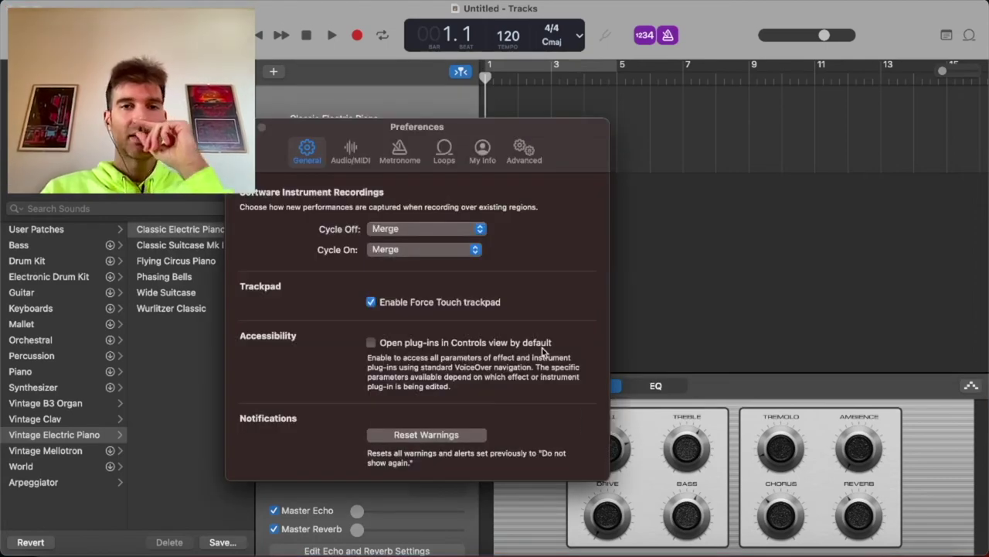
click(350, 154)
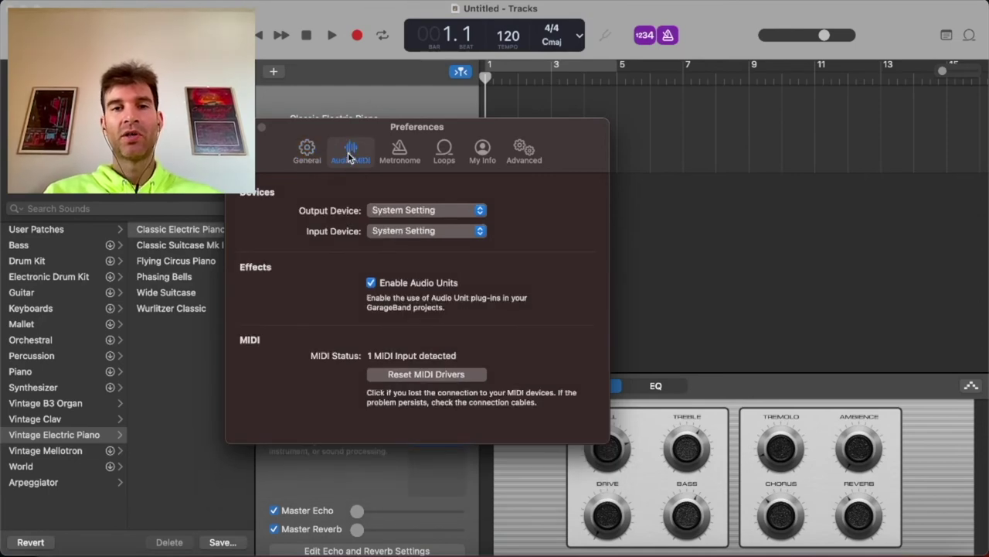
click(413, 215)
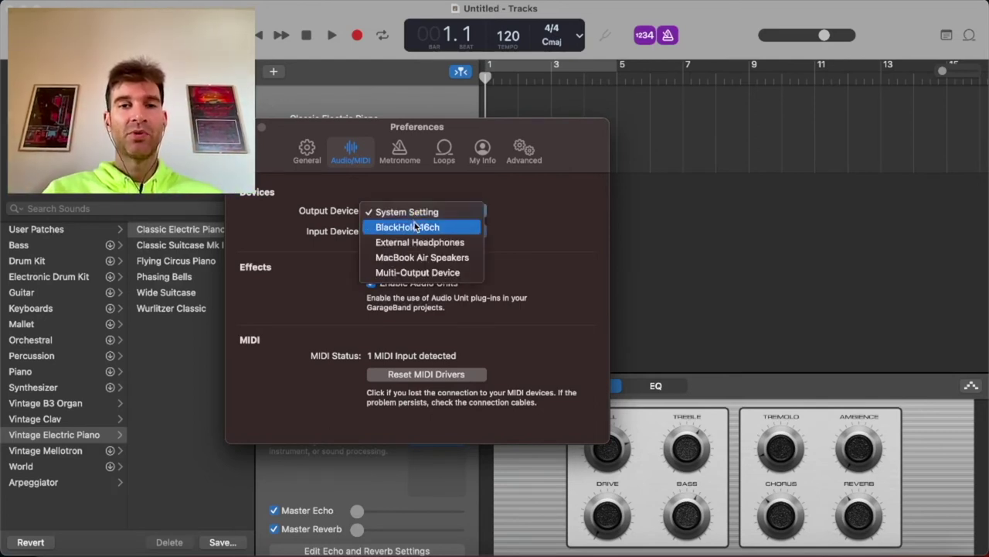
click(415, 228)
click(403, 232)
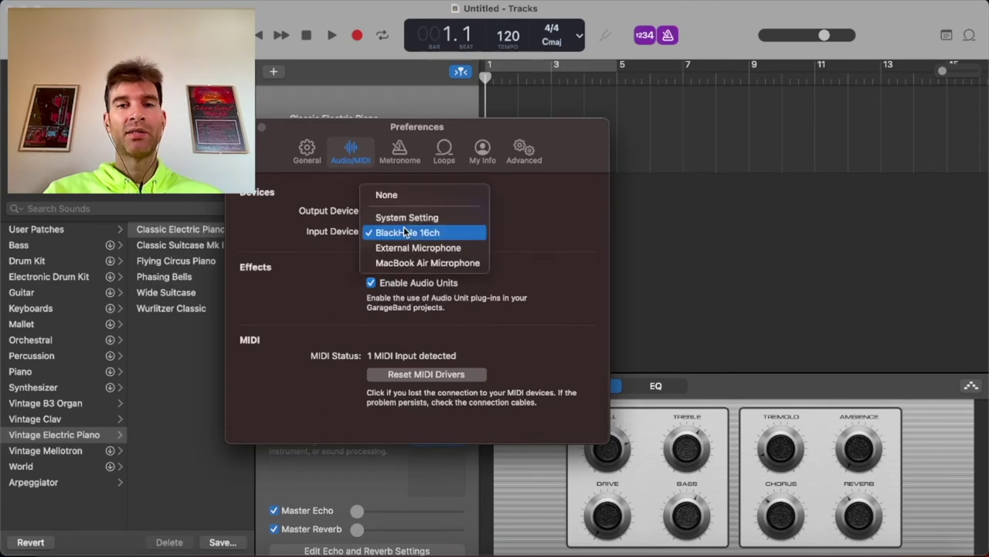
click(404, 194)
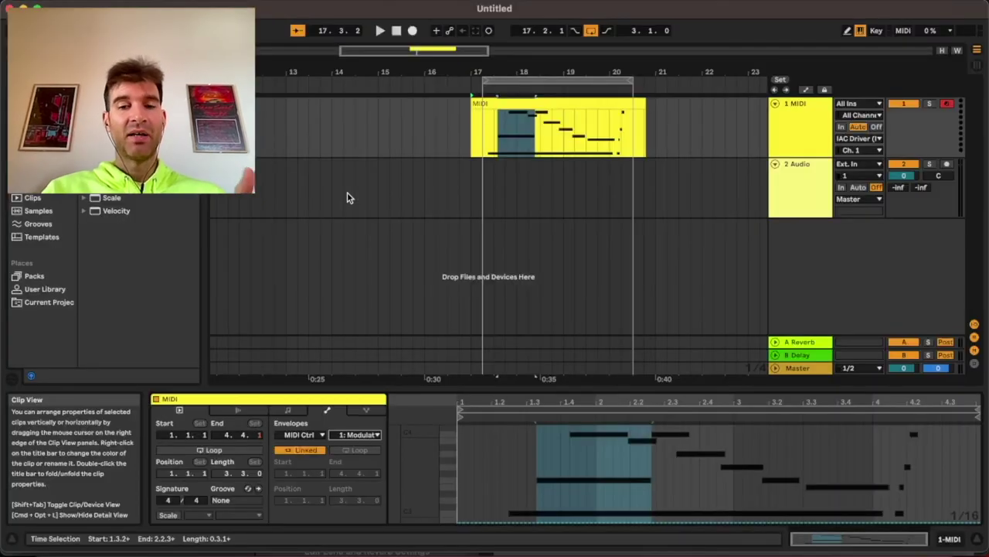
Choose BlackHole 16ch as Ableton Live's audio input device in the Audio preferences.
key(super+comma)
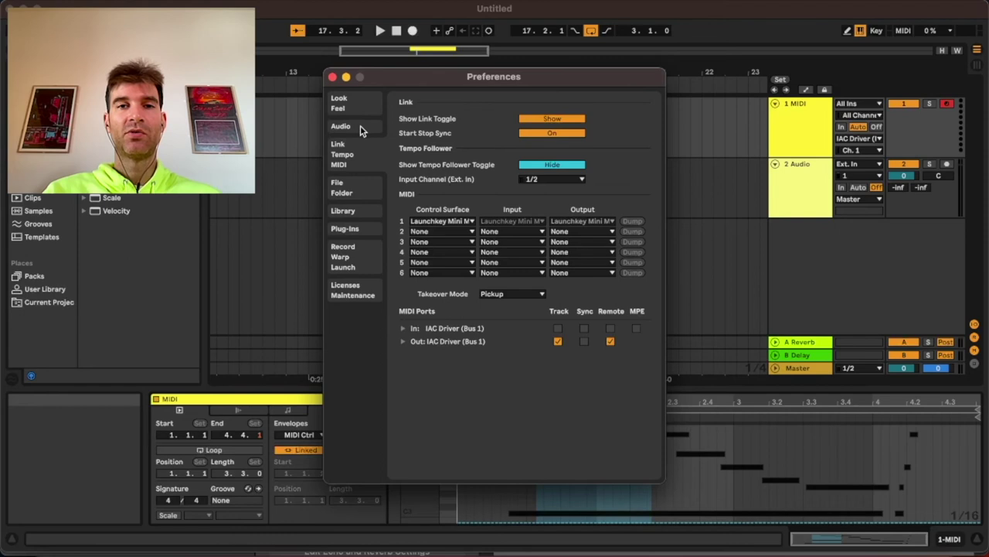
click(341, 126)
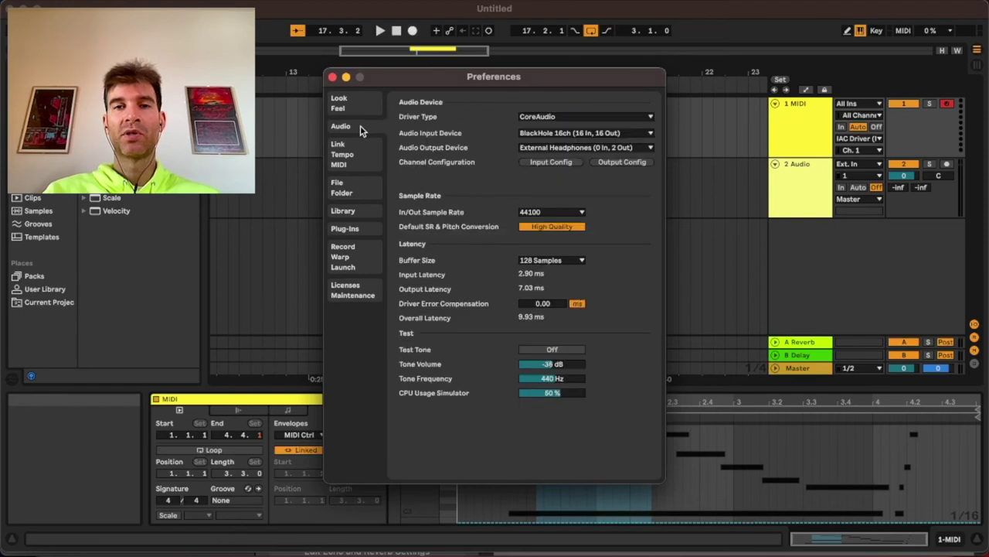
click(562, 133)
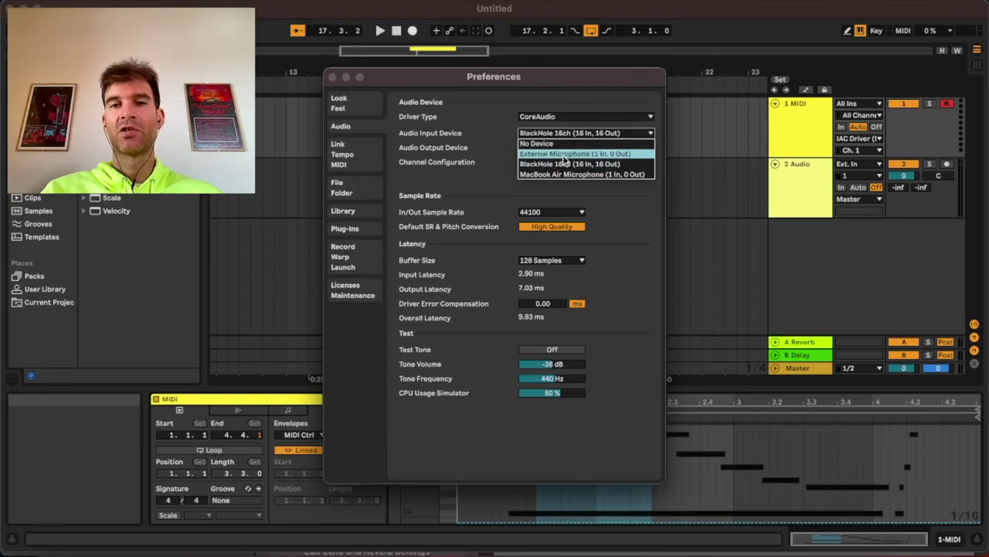
click(565, 163)
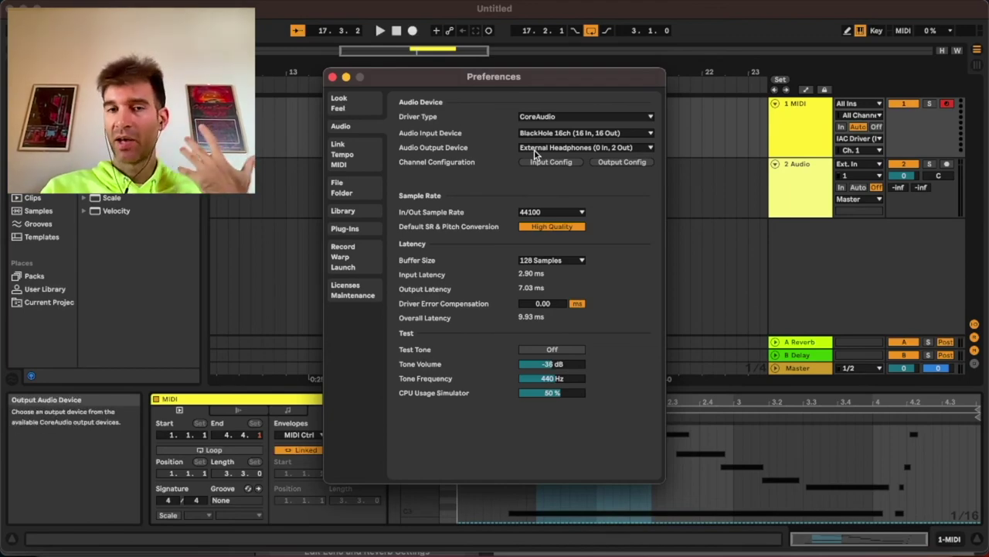
Route the 2 Audio track's input from channels 1/2 and arm it for recording.
click(332, 78)
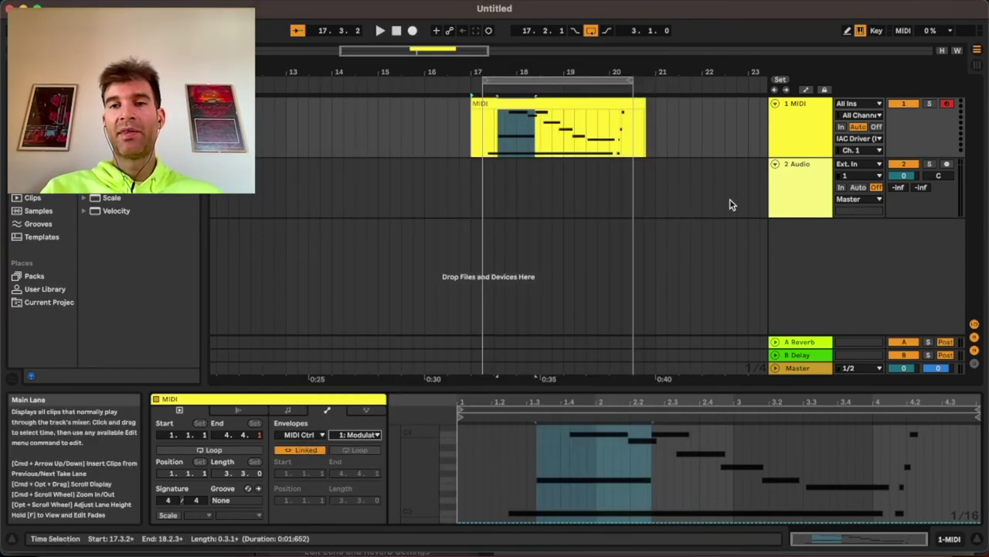
click(797, 193)
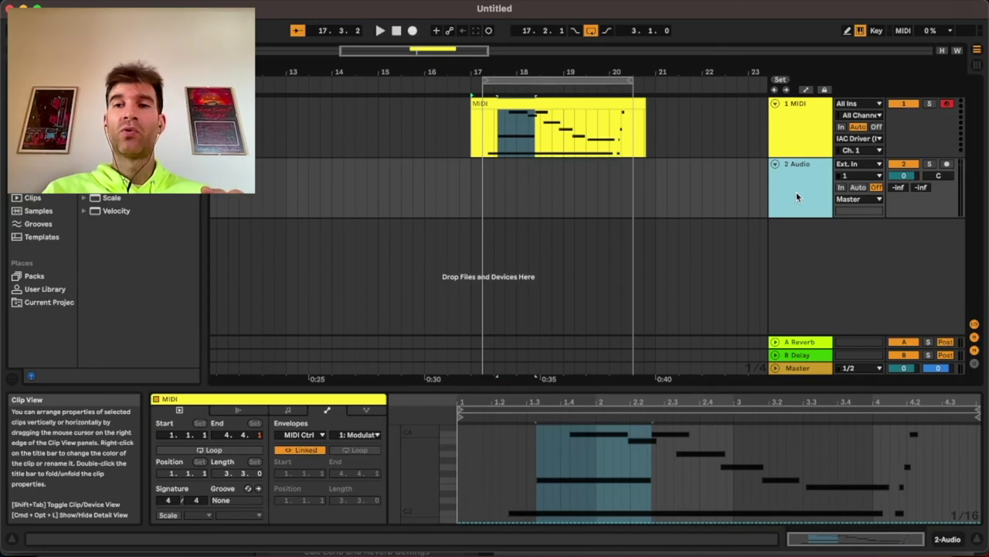
click(858, 176)
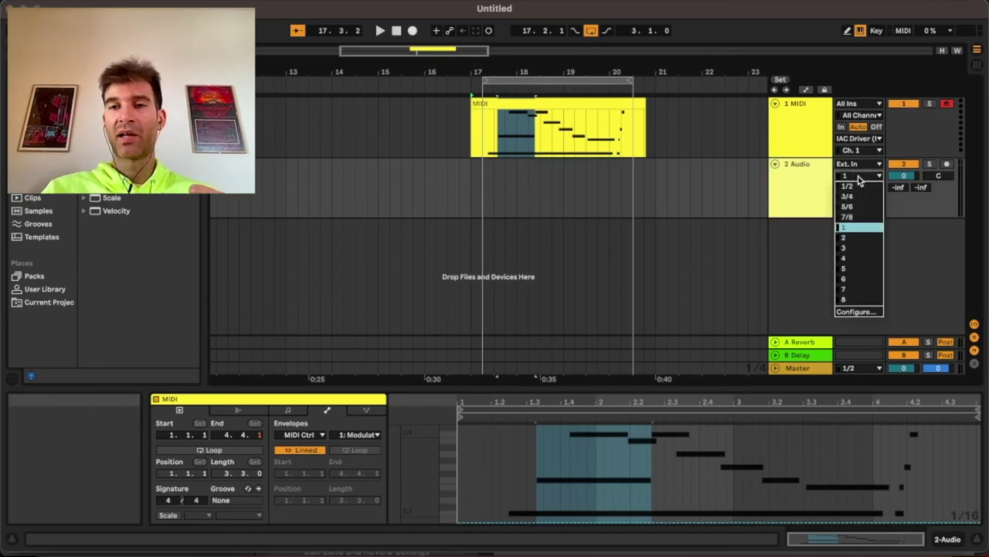
click(866, 187)
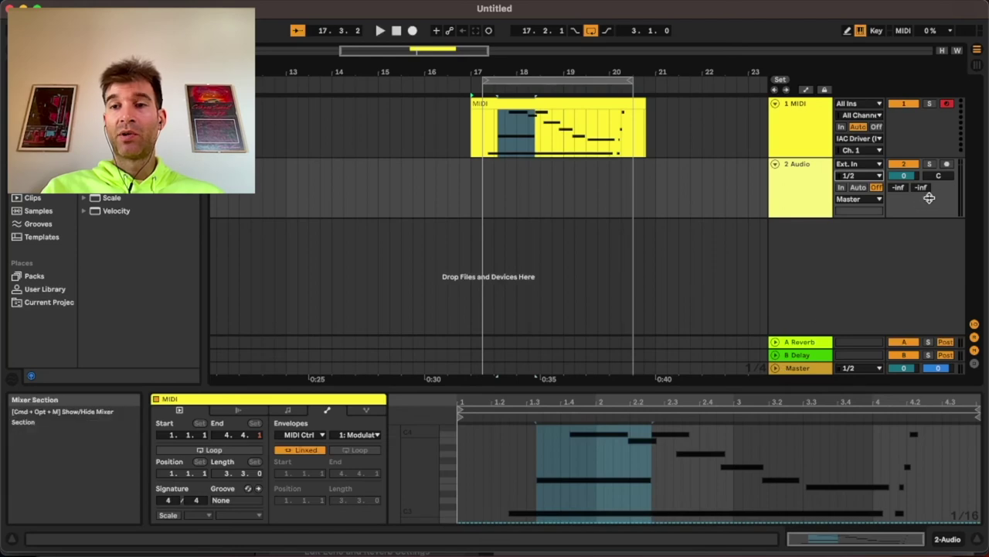
click(948, 165)
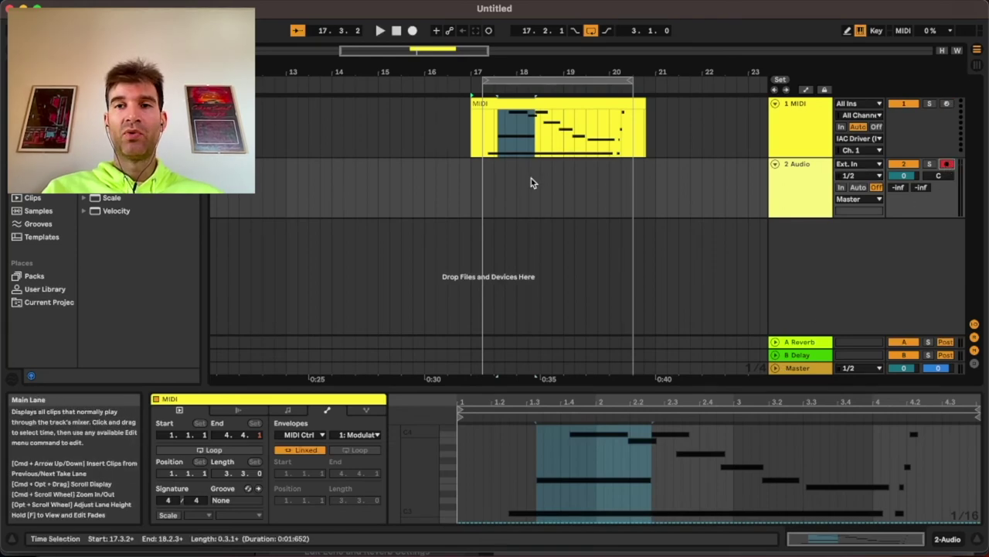
Turn off looping, set monitoring to Auto, and record an audio clip into the arrangement.
click(482, 188)
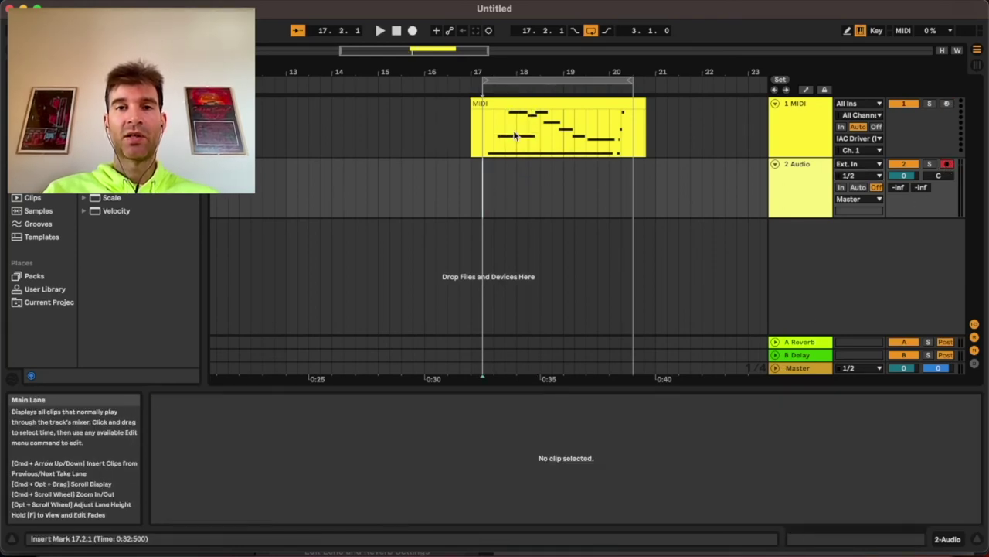
click(589, 33)
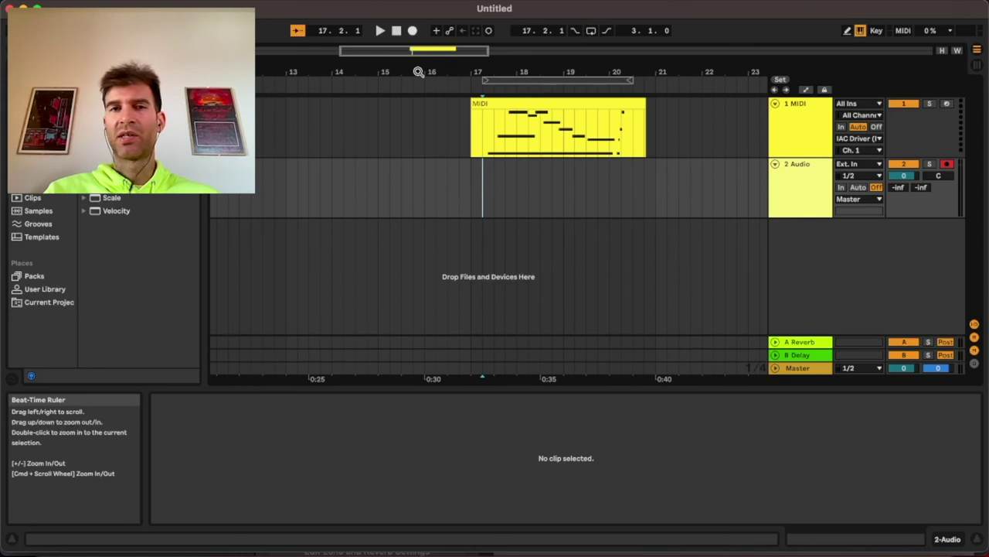
drag(419, 71, 262, 72)
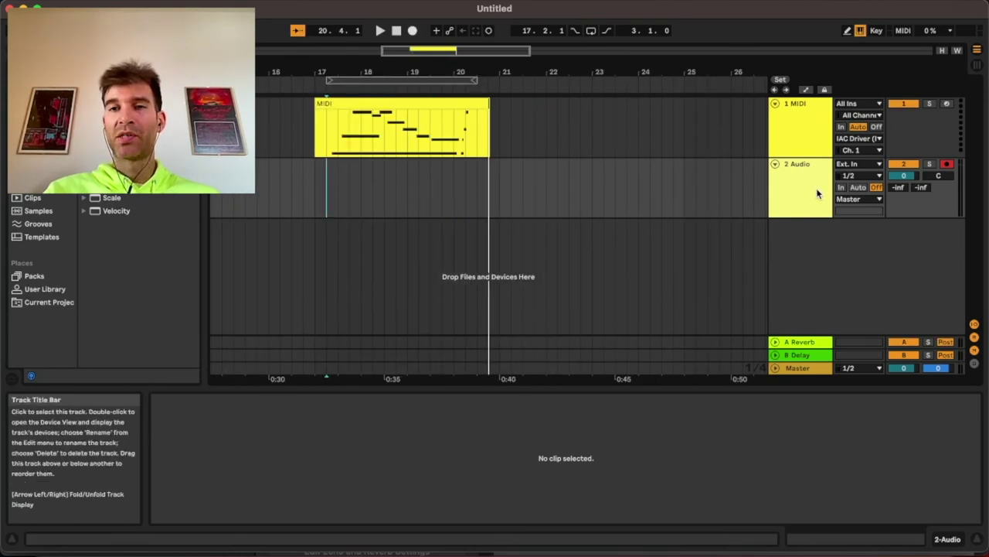
click(859, 188)
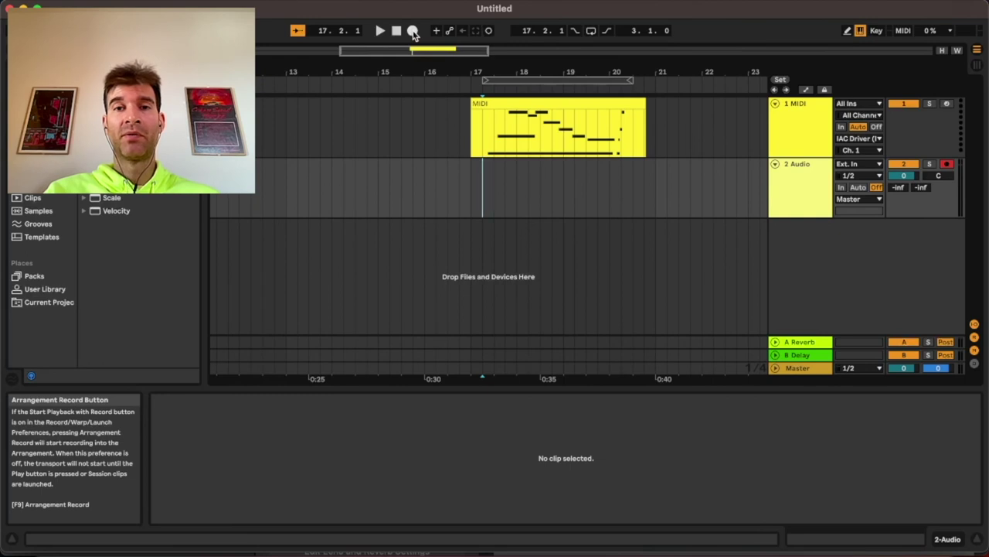
click(413, 31)
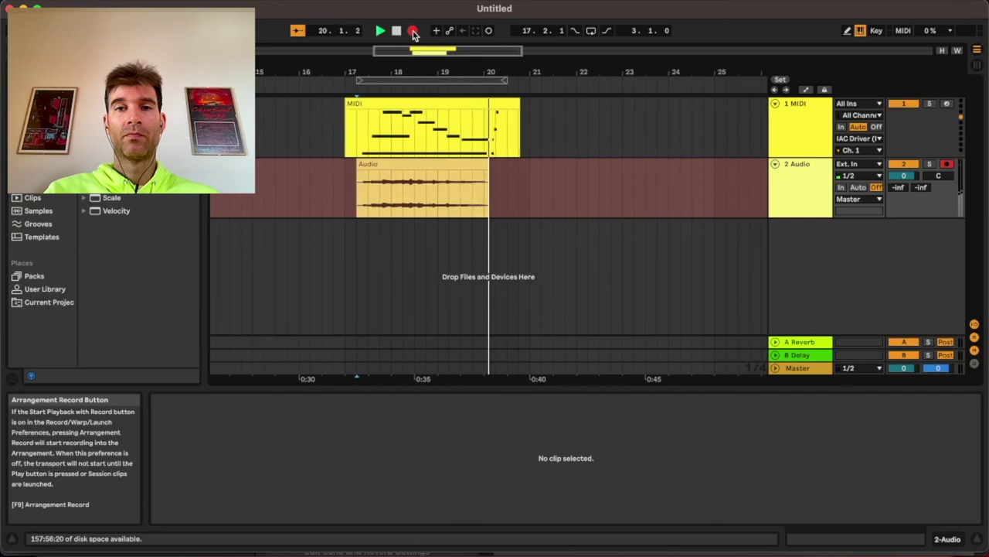
key(space)
click(374, 163)
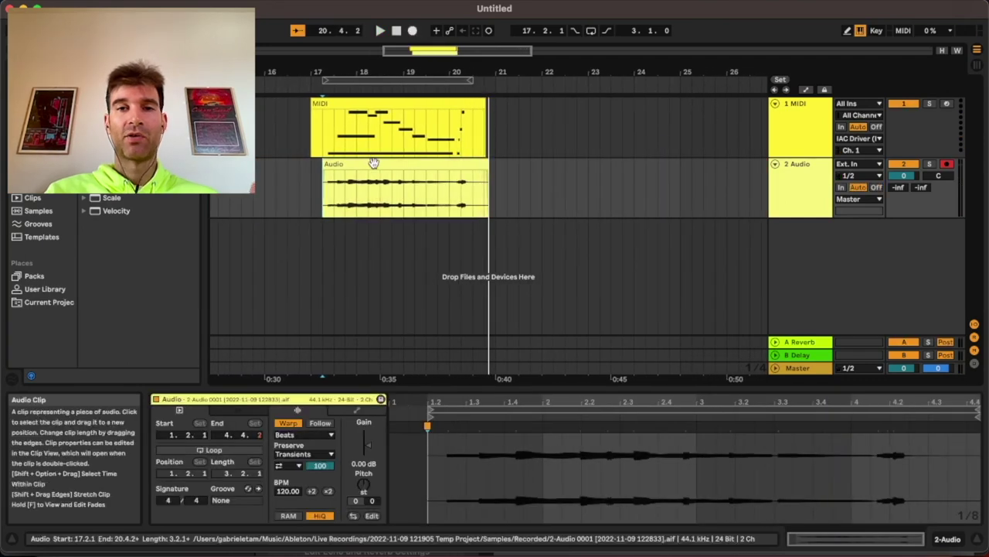
click(790, 197)
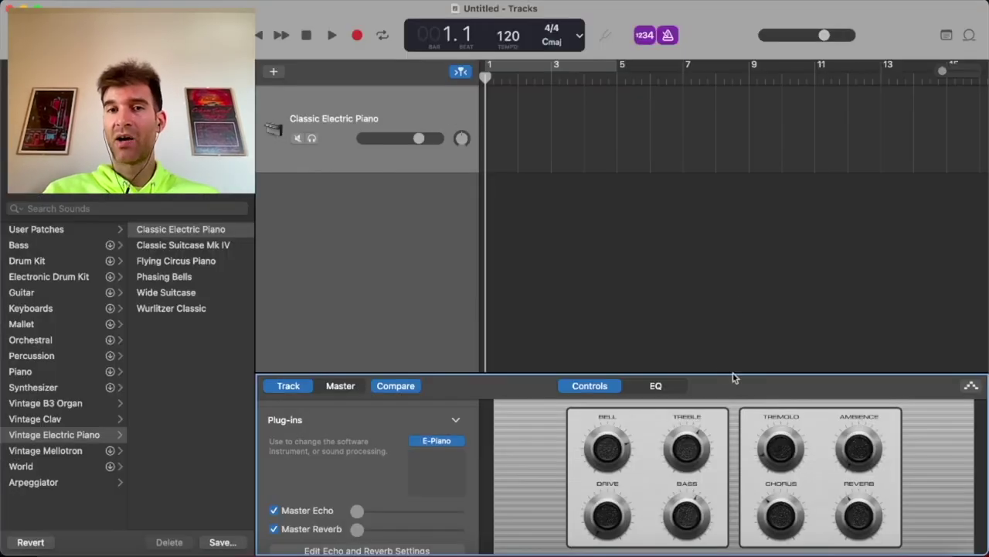
Quit GarageBand without saving and delete the MIDI track from the Ableton set.
key(super+q)
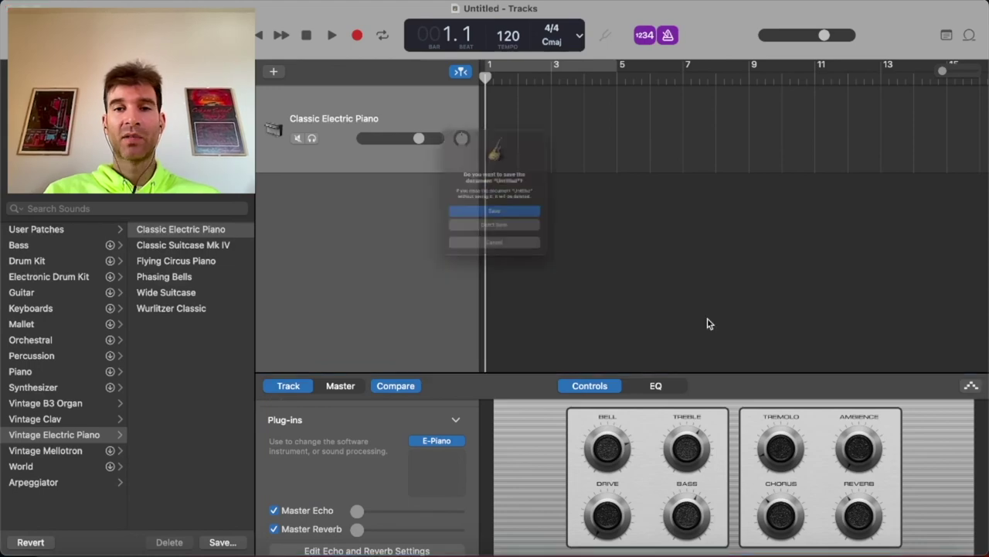
click(552, 249)
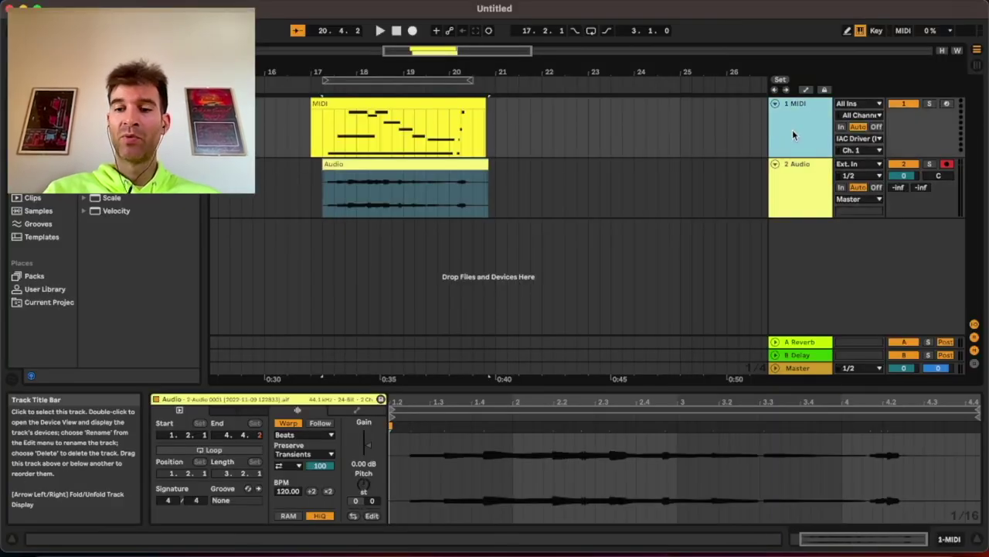
key(Delete)
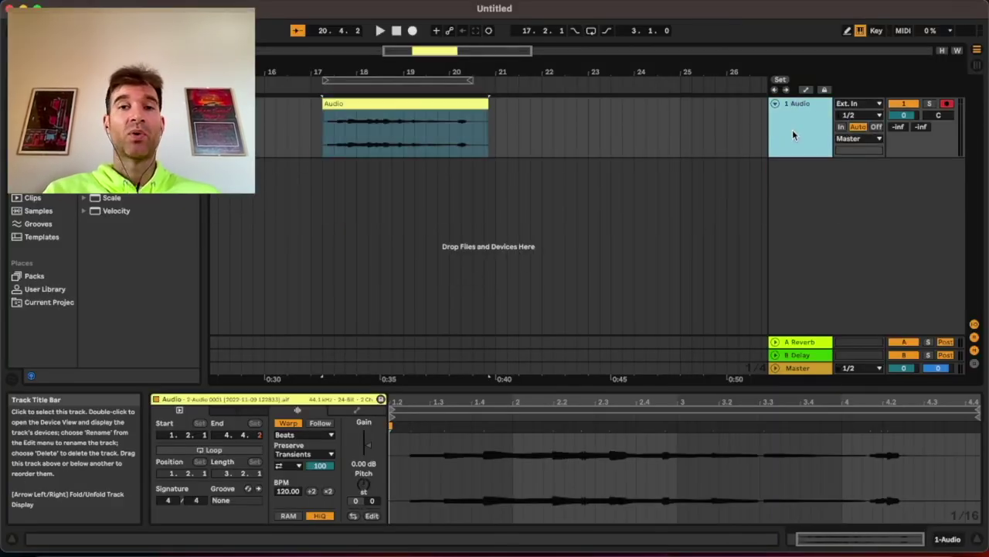
double_click(792, 129)
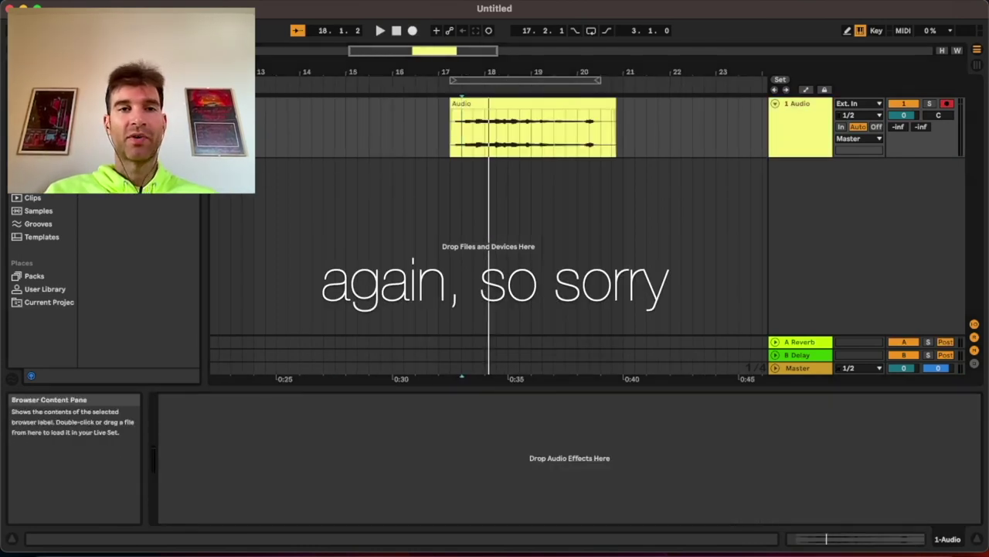
Drop a Limiter from the Audio Effects browser into the Audio track's device chain.
drag(139, 170, 236, 424)
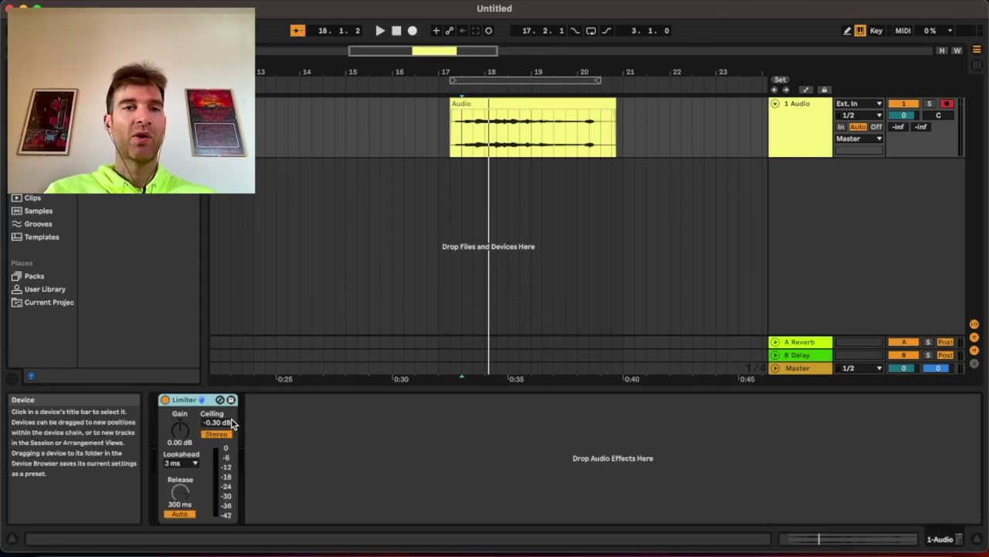
click(100, 170)
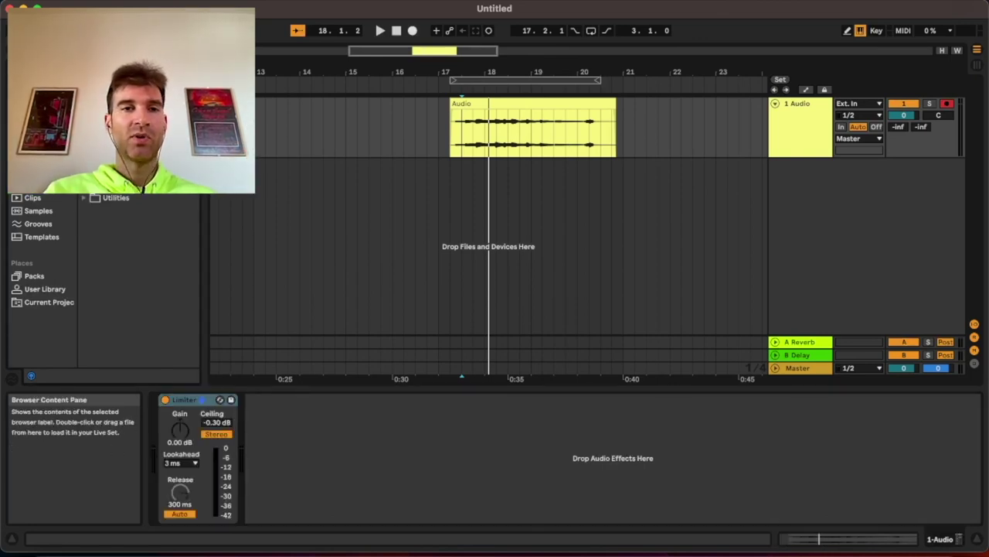